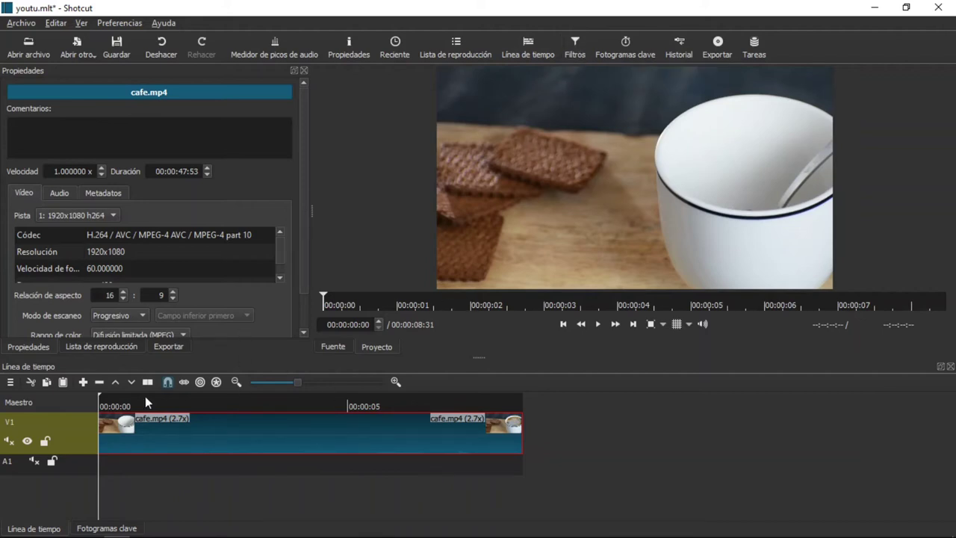
- Show the Lista de reproducción with cafe.mp4 and hojagota.mp4 in the left panel
{"action": "left_click", "coordinate": [120, 346]}
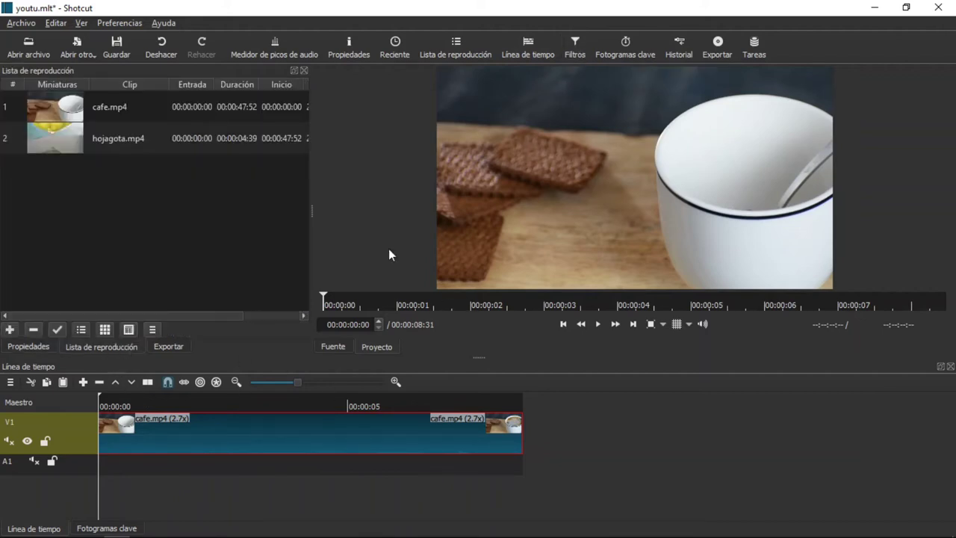
- Open cafe.mp4's Filtros panel and browse the list of available video filters
{"action": "left_click", "coordinate": [576, 50]}
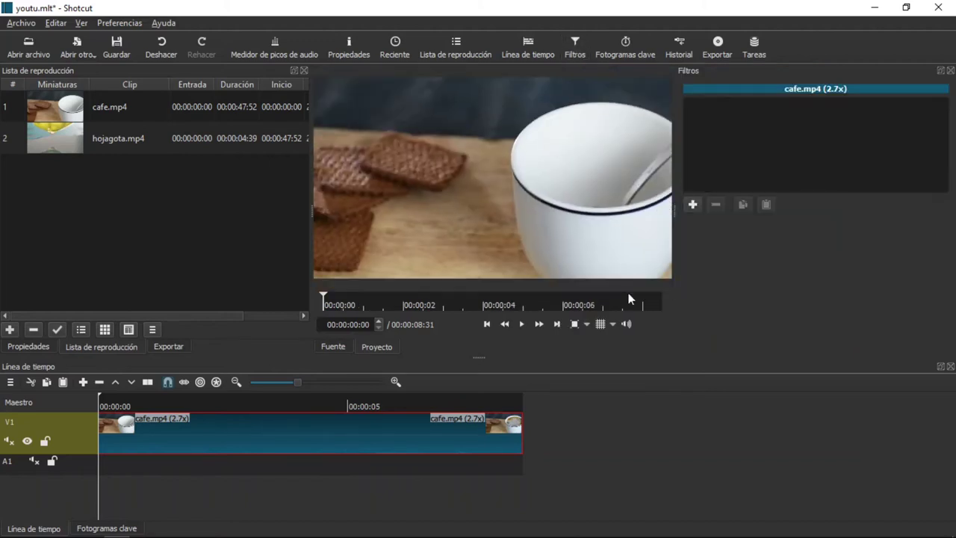
{"action": "left_click", "coordinate": [695, 207]}
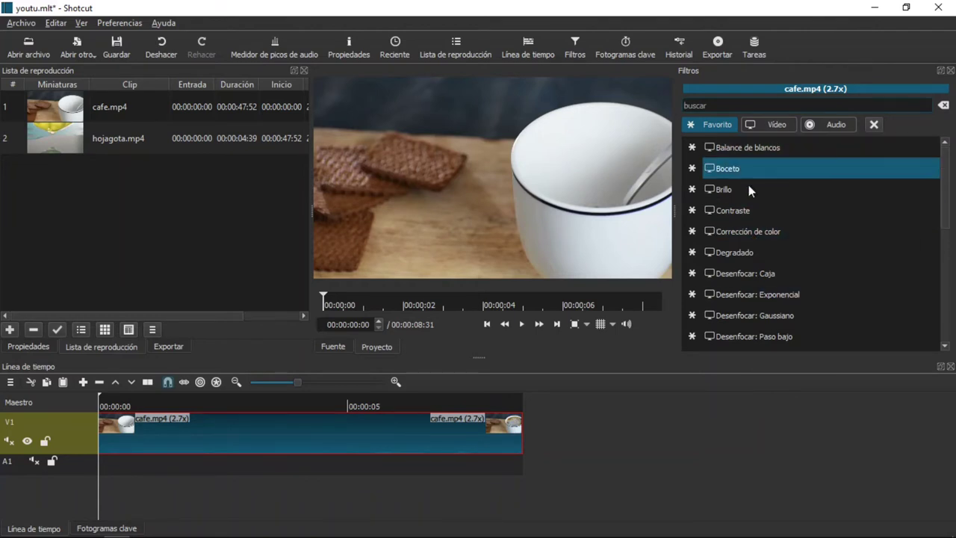
{"action": "left_click", "coordinate": [775, 128]}
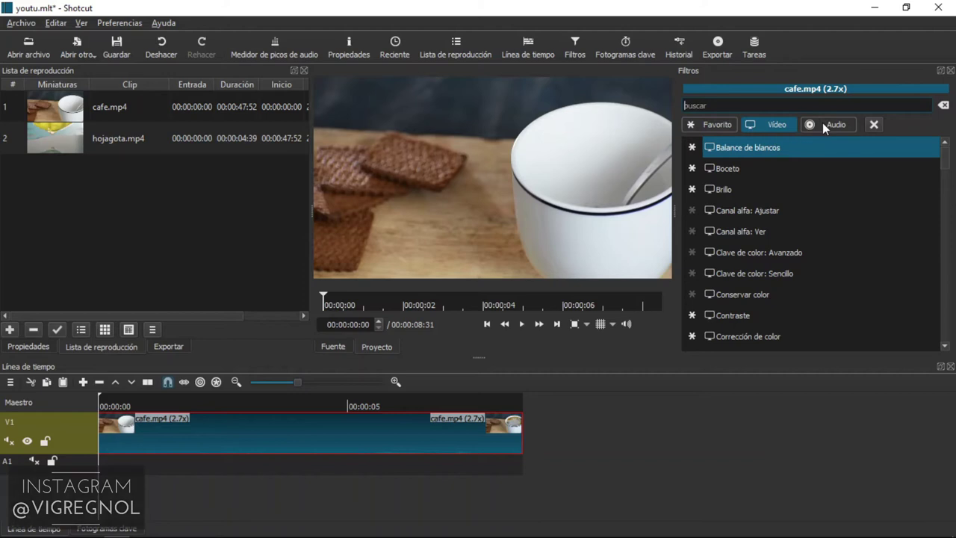
{"action": "left_click", "coordinate": [822, 122]}
{"action": "left_click", "coordinate": [772, 127]}
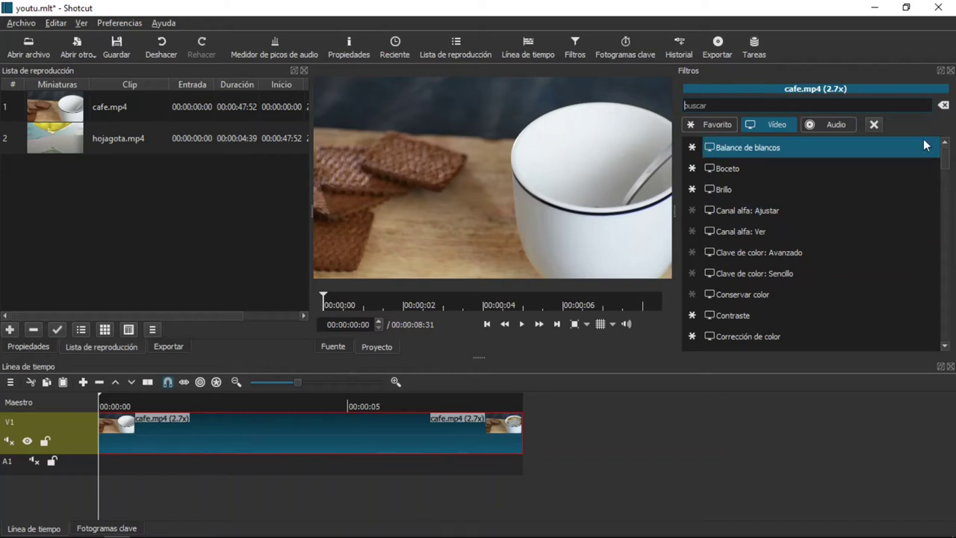
{"action": "scroll", "coordinate": [947, 160], "scroll_direction": "down", "scroll_amount": 1}
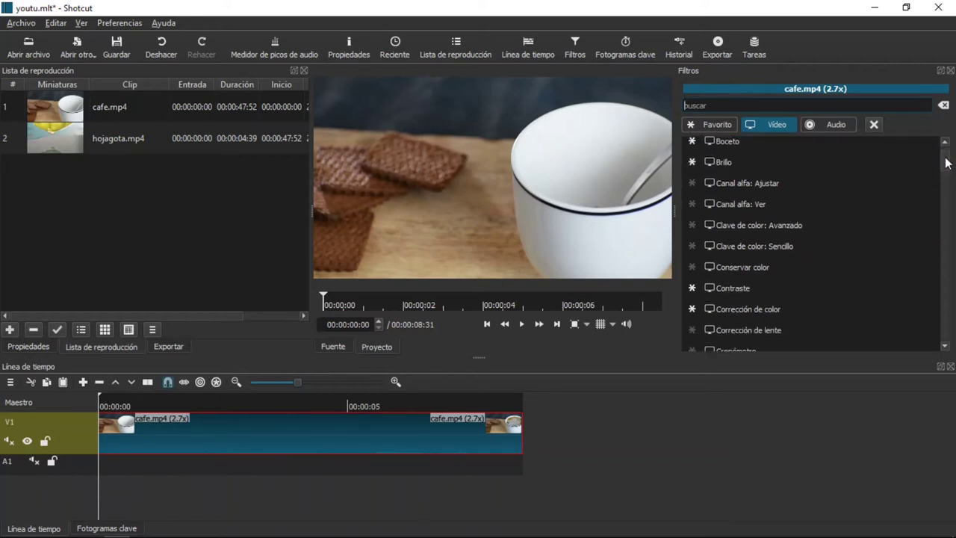
{"action": "scroll", "coordinate": [947, 160], "scroll_direction": "up", "scroll_amount": 1}
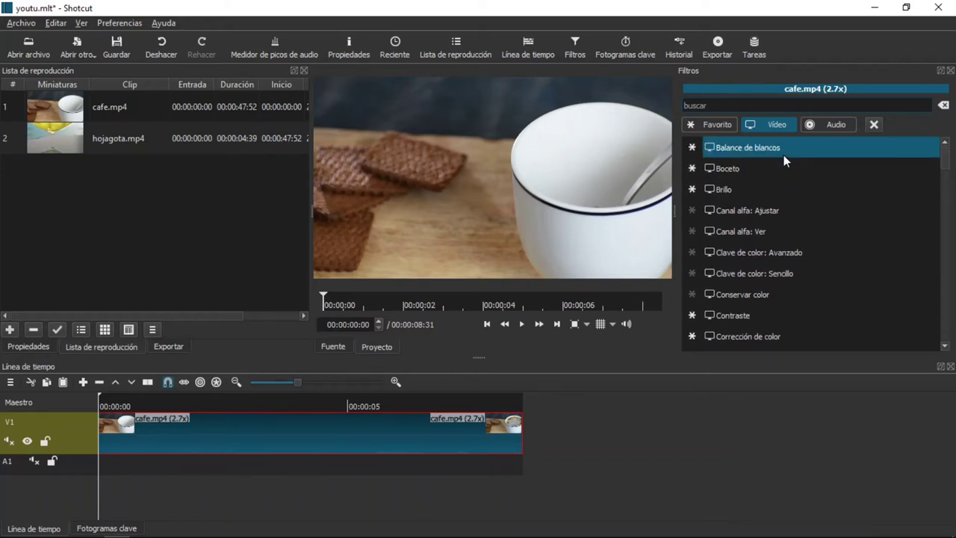
- Add Balance de blancos, Brillo, Contraste, and Tono/Luminosidad/Saturación from Favorito to cafe.mp4
{"action": "left_click", "coordinate": [759, 159]}
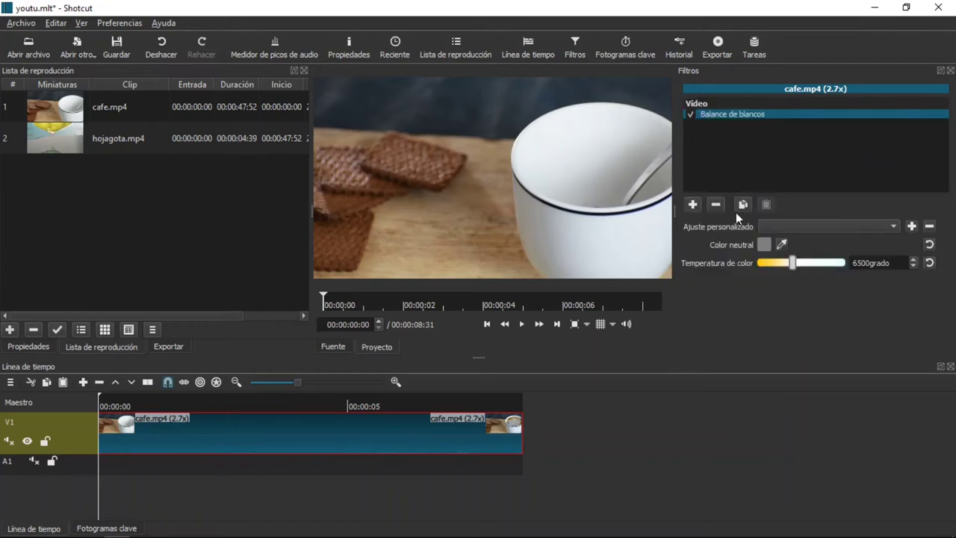
{"action": "left_click", "coordinate": [693, 204]}
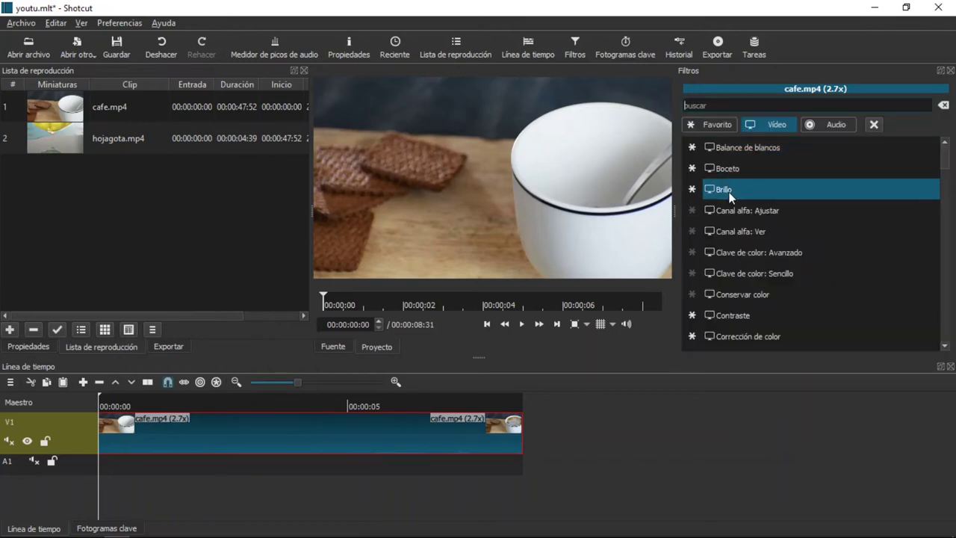
{"action": "left_click", "coordinate": [729, 192]}
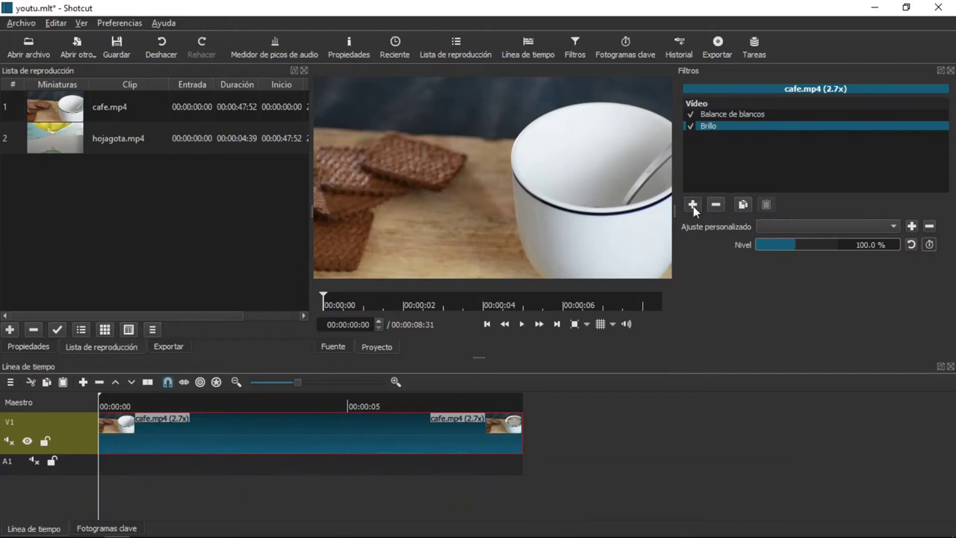
{"action": "left_click", "coordinate": [693, 205]}
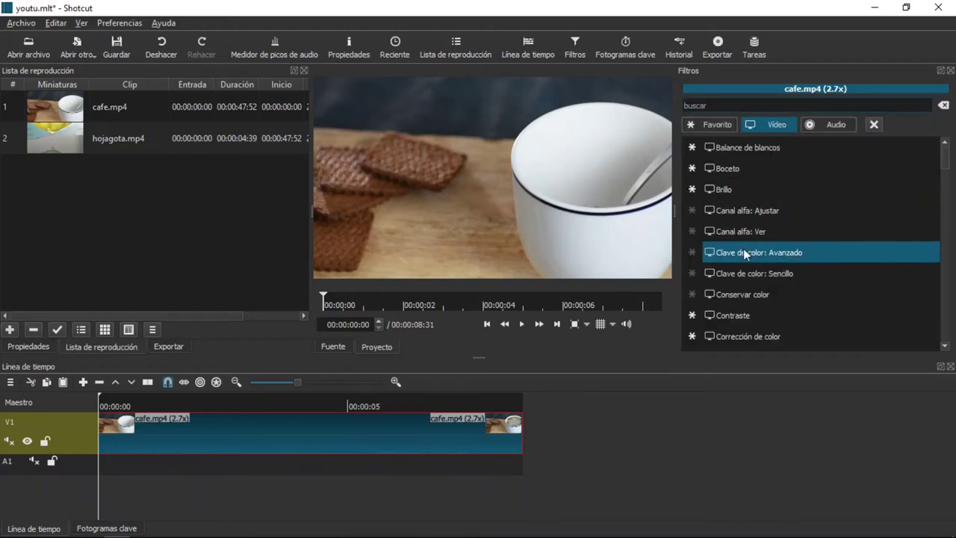
{"action": "left_click", "coordinate": [741, 312]}
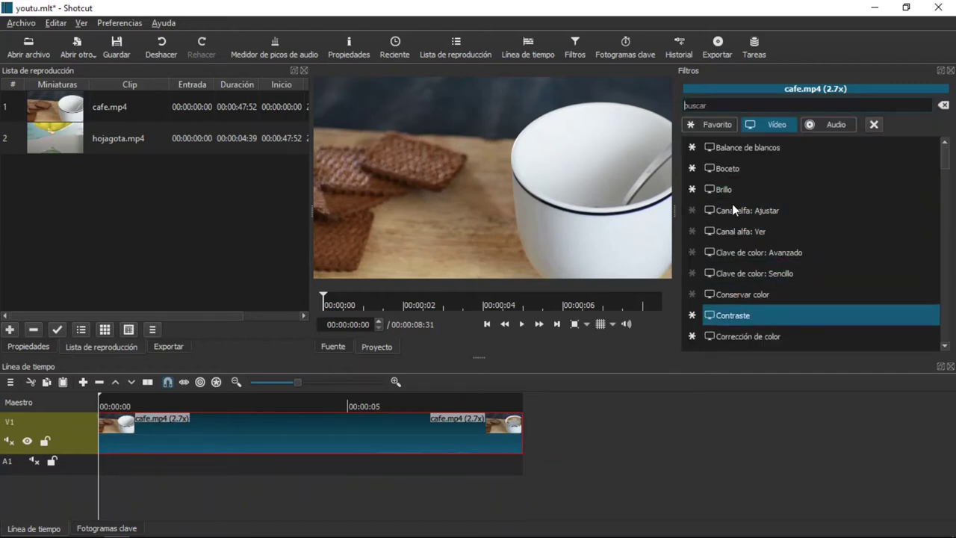
{"action": "left_click", "coordinate": [692, 205]}
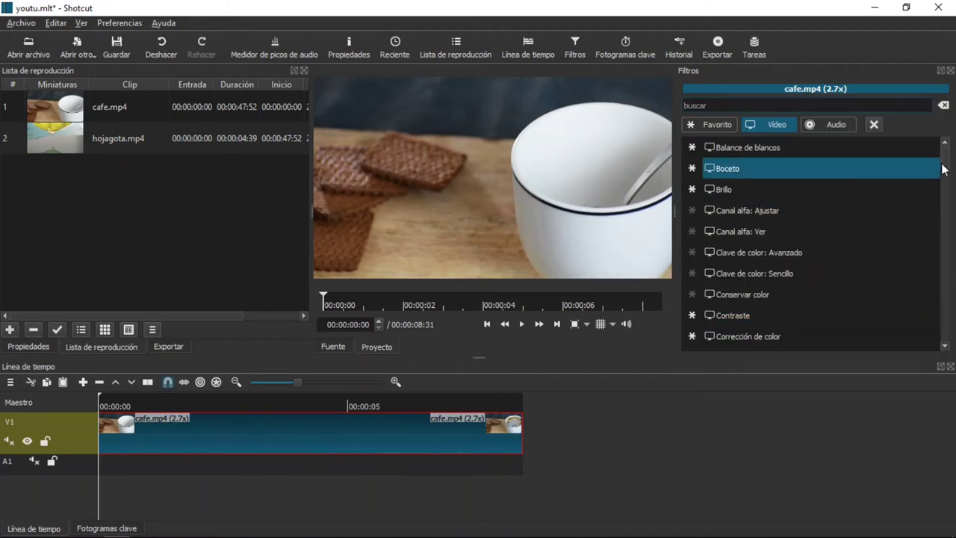
{"action": "left_click_drag", "start_coordinate": [946, 170], "coordinate": [939, 263]}
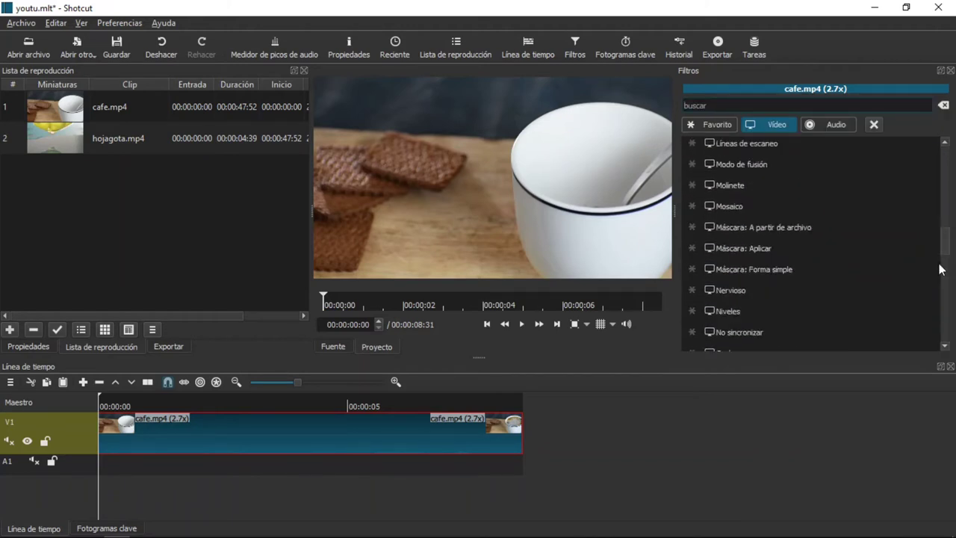
{"action": "left_click", "coordinate": [710, 122]}
{"action": "left_click_drag", "start_coordinate": [948, 202], "coordinate": [942, 341]}
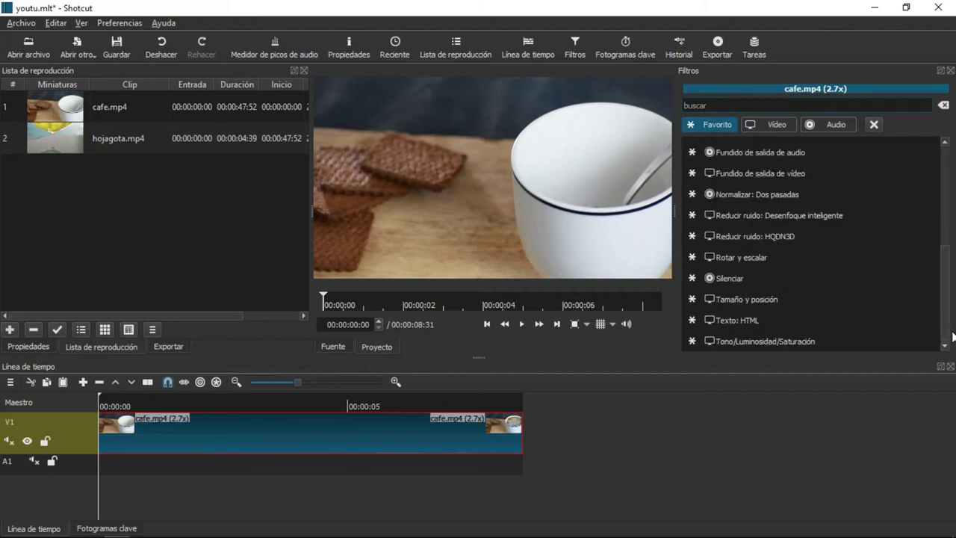
{"action": "left_click", "coordinate": [777, 344]}
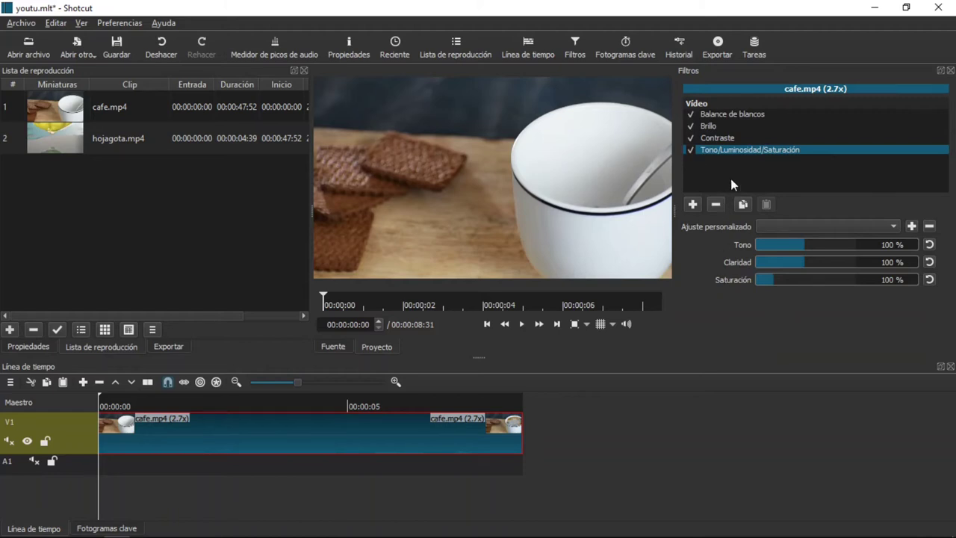
- Add Corrección de color to cafe.mp4, nudge the shadows up and raise the highlights gain
{"action": "left_click", "coordinate": [694, 207]}
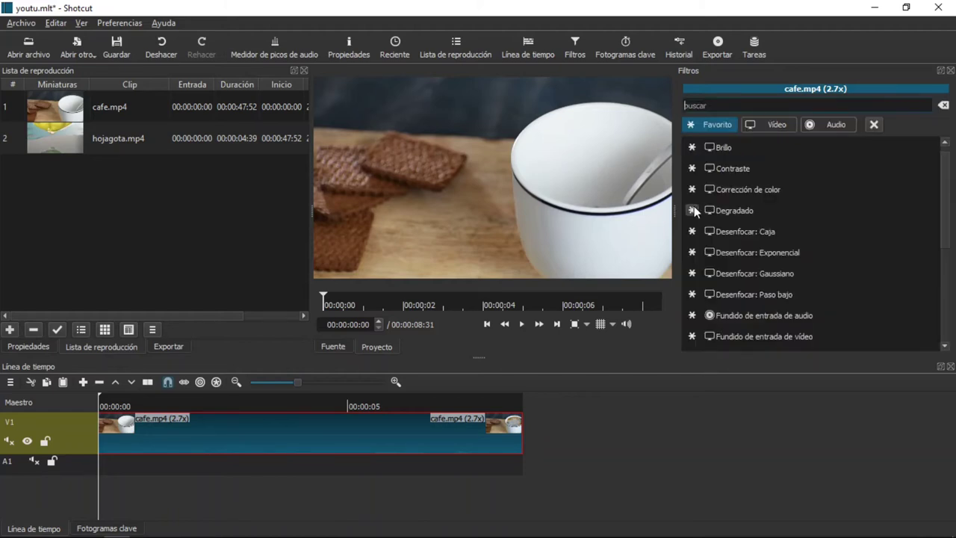
{"action": "left_click", "coordinate": [778, 192]}
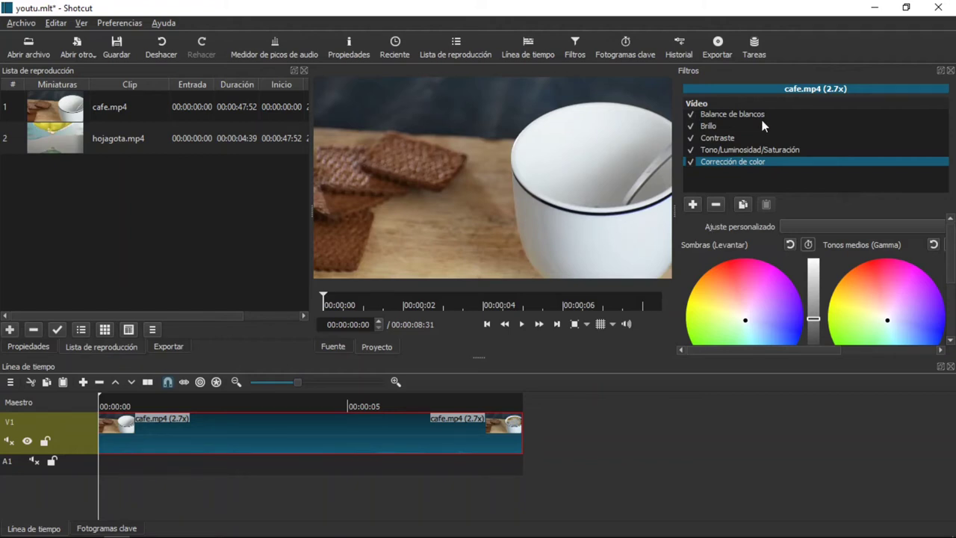
{"action": "left_click_drag", "start_coordinate": [792, 351], "coordinate": [797, 351]}
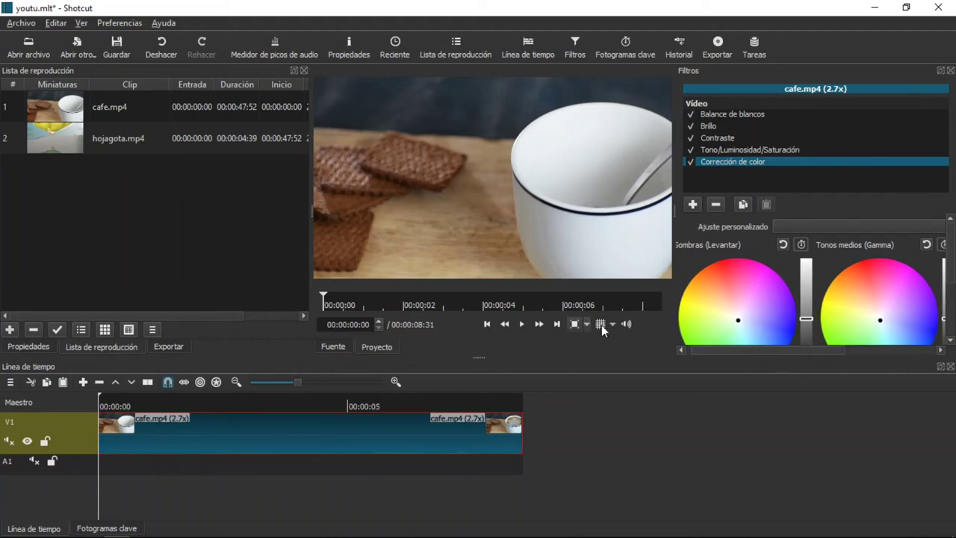
{"action": "left_click_drag", "start_coordinate": [805, 318], "coordinate": [806, 313]}
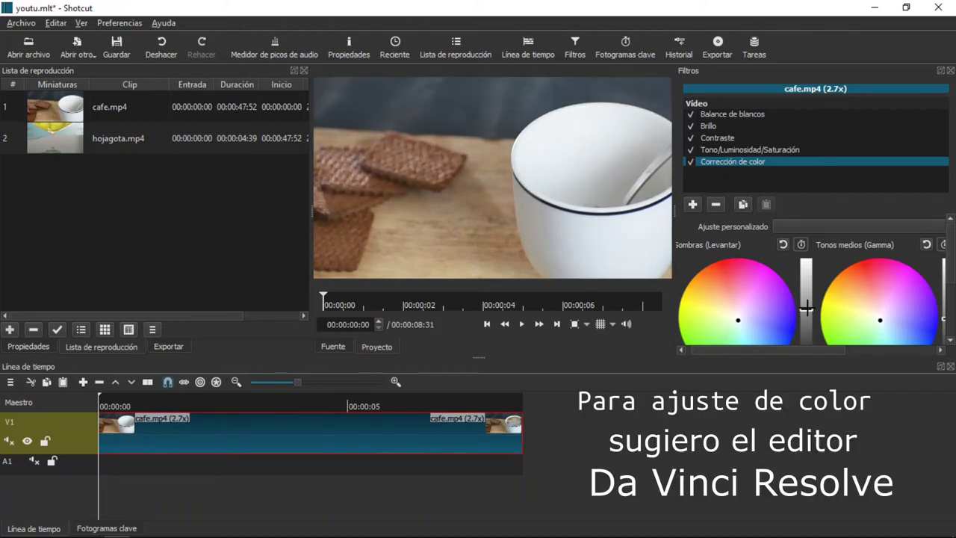
{"action": "left_click_drag", "start_coordinate": [804, 353], "coordinate": [871, 347]}
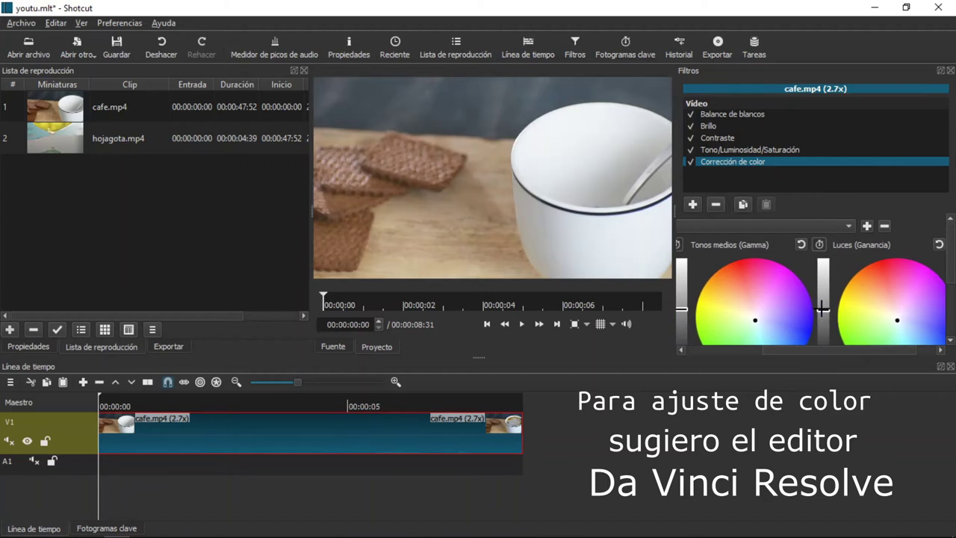
{"action": "left_click_drag", "start_coordinate": [820, 349], "coordinate": [867, 348]}
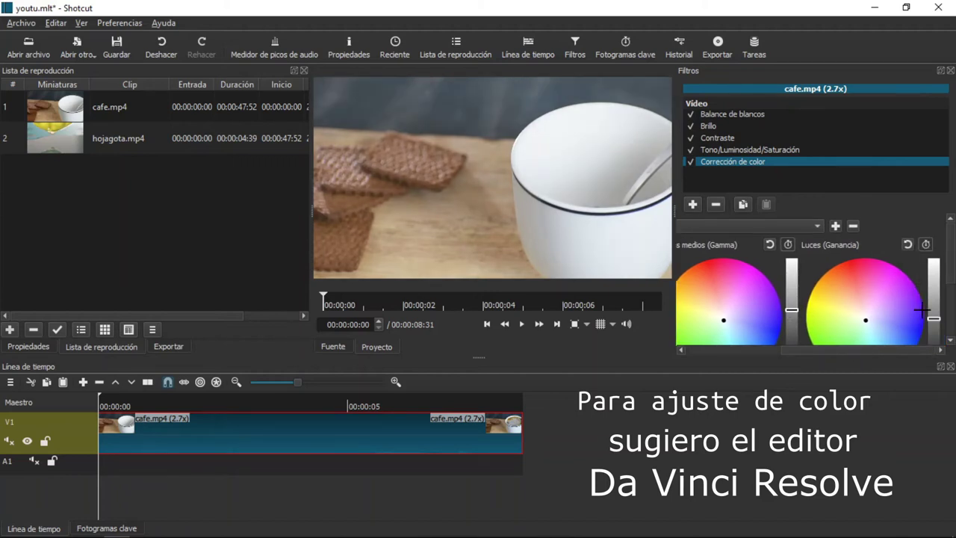
{"action": "left_click_drag", "start_coordinate": [933, 317], "coordinate": [933, 314]}
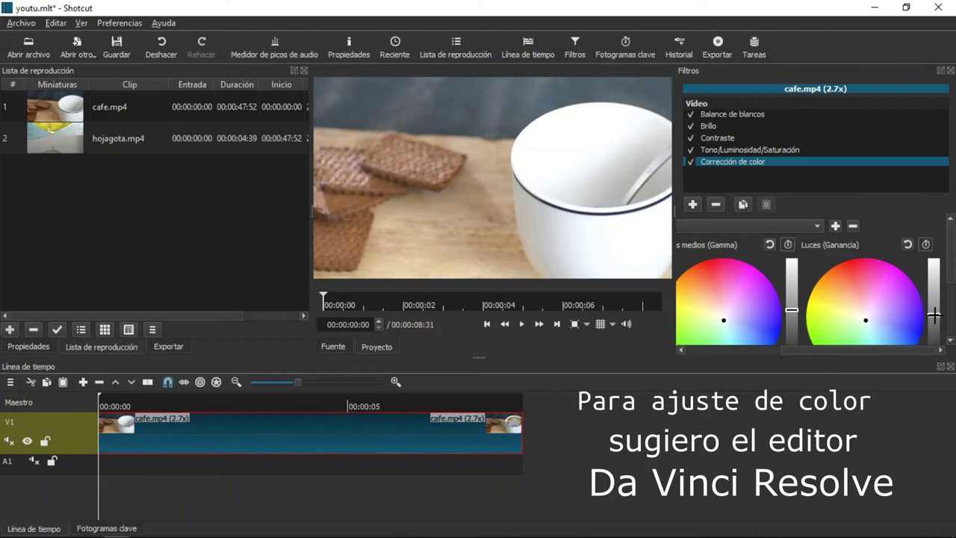
- Raise the Tono/Luminosidad/Saturación filter's saturation to 143 %
{"action": "left_click", "coordinate": [758, 148]}
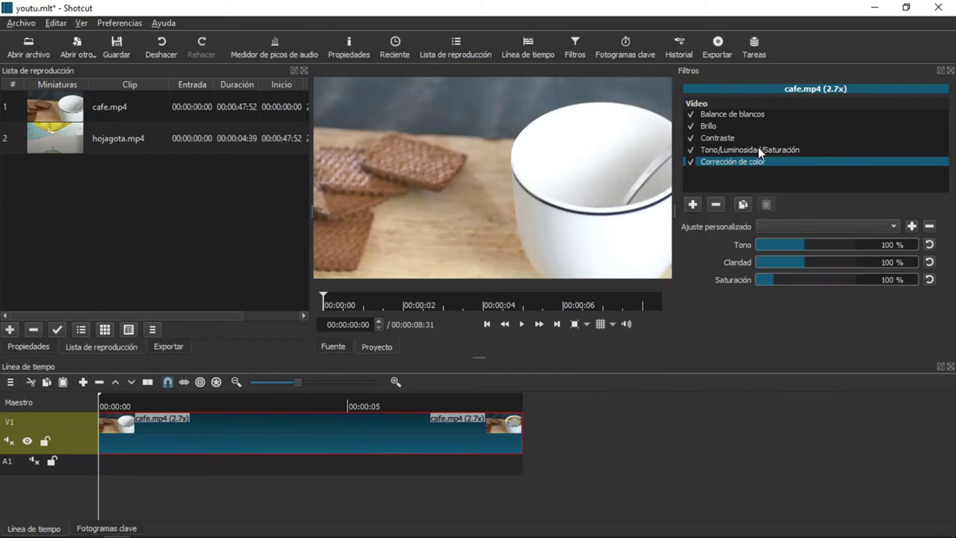
{"action": "left_click", "coordinate": [779, 278]}
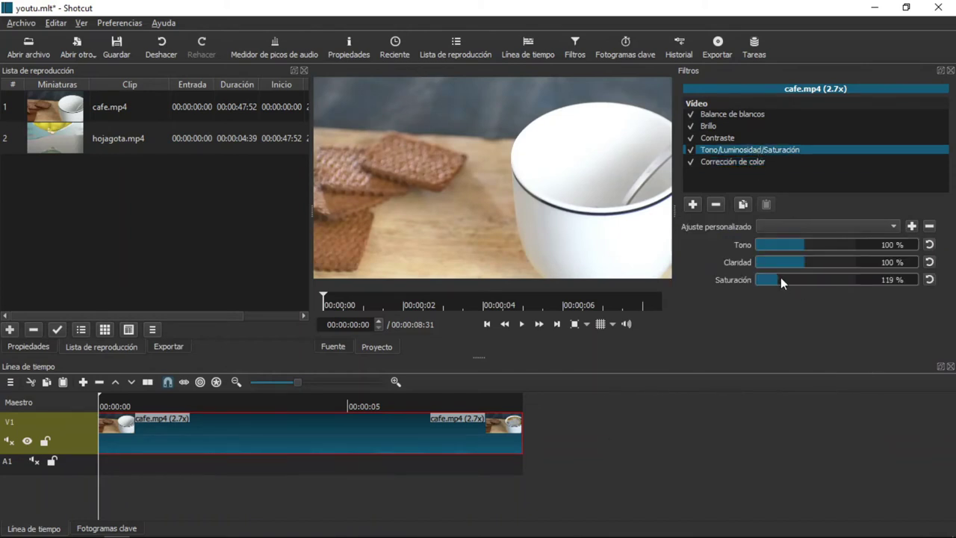
{"action": "left_click_drag", "start_coordinate": [782, 280], "coordinate": [784, 281]}
- Pick a white neutral from the video for Balance de blancos and lower Brillo to 90.9 %
{"action": "left_click", "coordinate": [727, 137]}
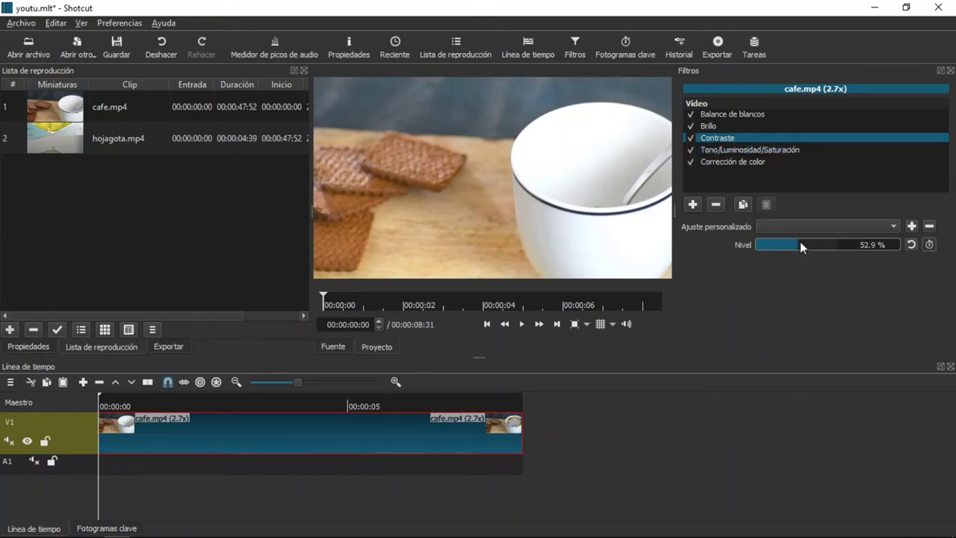
{"action": "left_click", "coordinate": [715, 114]}
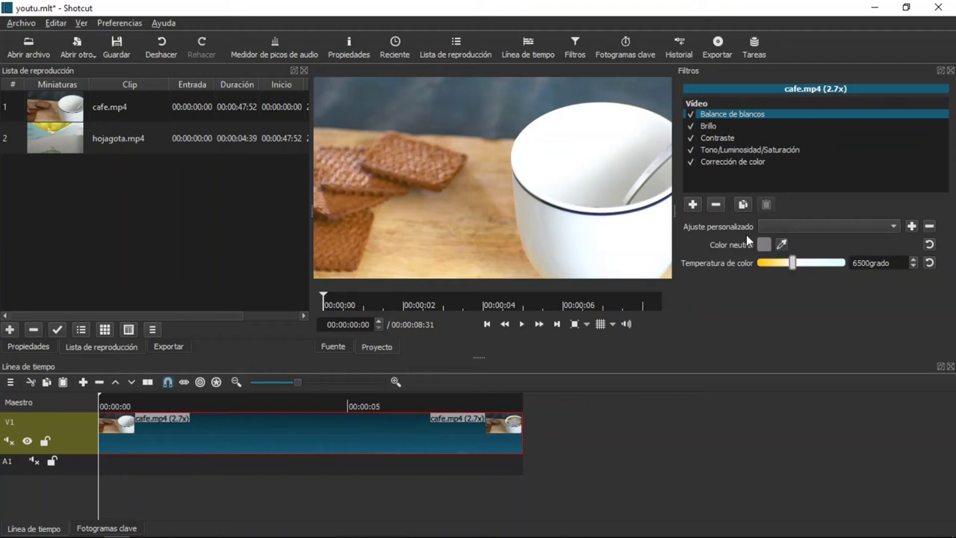
{"action": "left_click", "coordinate": [781, 245]}
{"action": "left_click", "coordinate": [632, 238]}
{"action": "left_click", "coordinate": [711, 126]}
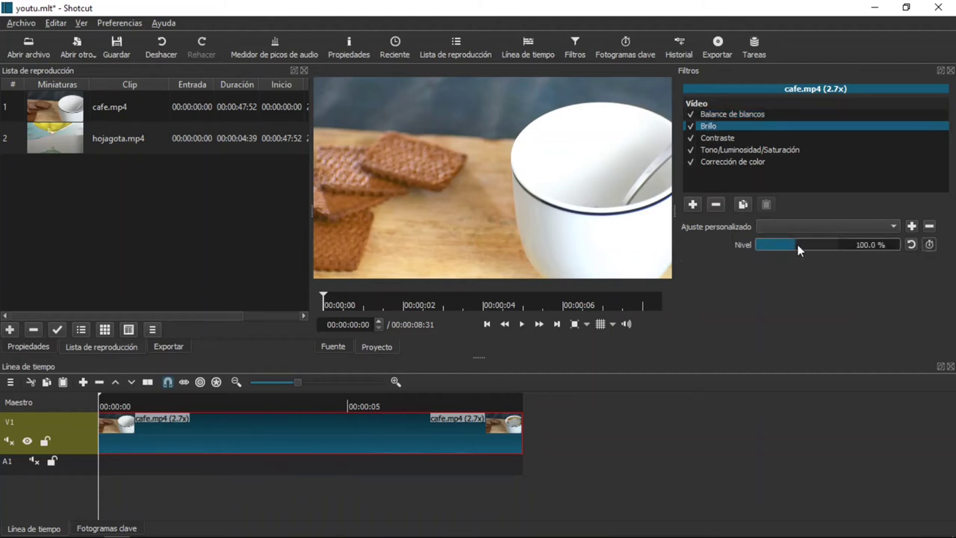
{"action": "mouse_move", "coordinate": [785, 243]}
{"action": "left_mouse_down"}
{"action": "mouse_move", "coordinate": [797, 243]}
{"action": "mouse_move", "coordinate": [778, 243]}
{"action": "left_mouse_up"}
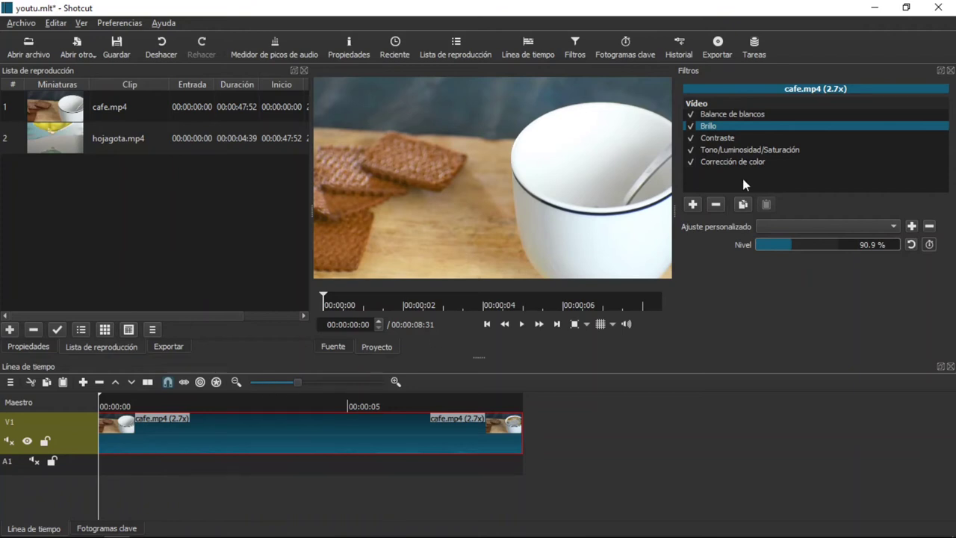
- Add the Película antigua: Proyector filter from the video filter list
{"action": "left_click", "coordinate": [693, 204]}
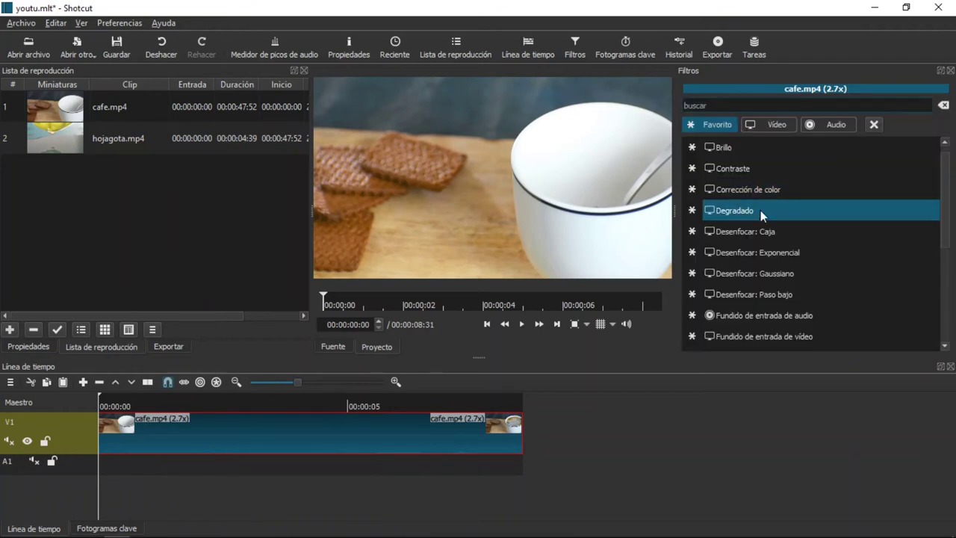
{"action": "left_click", "coordinate": [786, 125]}
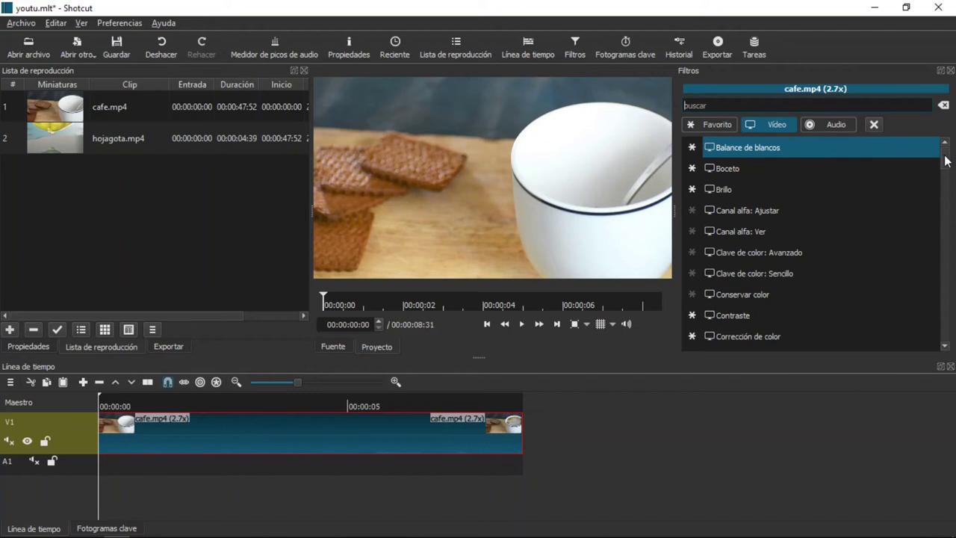
{"action": "left_click_drag", "start_coordinate": [946, 162], "coordinate": [953, 271]}
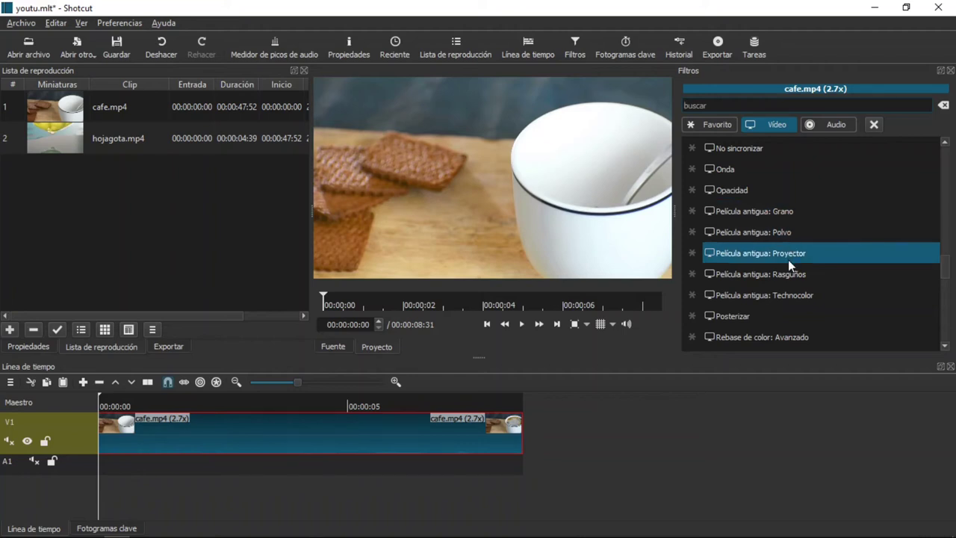
{"action": "left_click", "coordinate": [787, 256]}
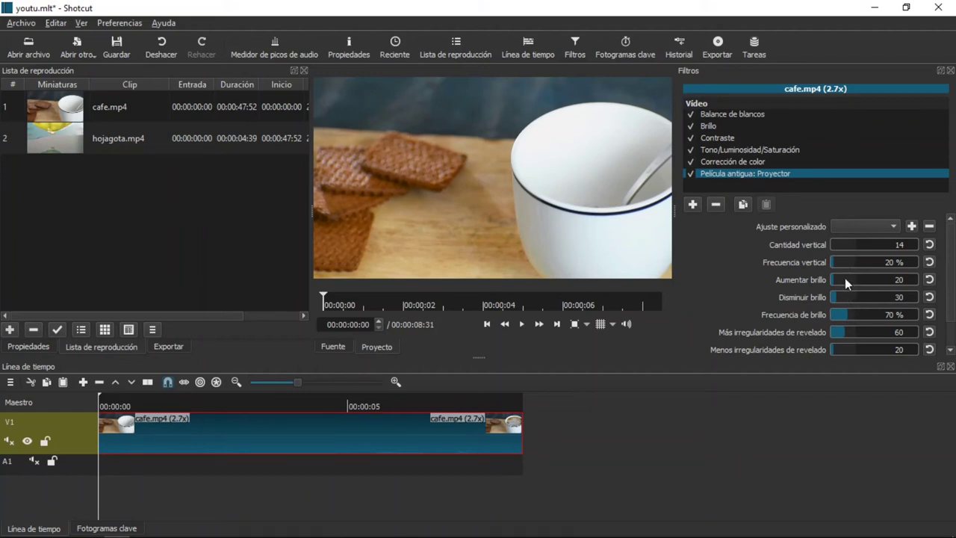
- Raise Frecuencia vertical to 40 % and play the clip briefly to preview it
{"action": "scroll", "coordinate": [840, 258], "scroll_direction": "up", "scroll_amount": 2}
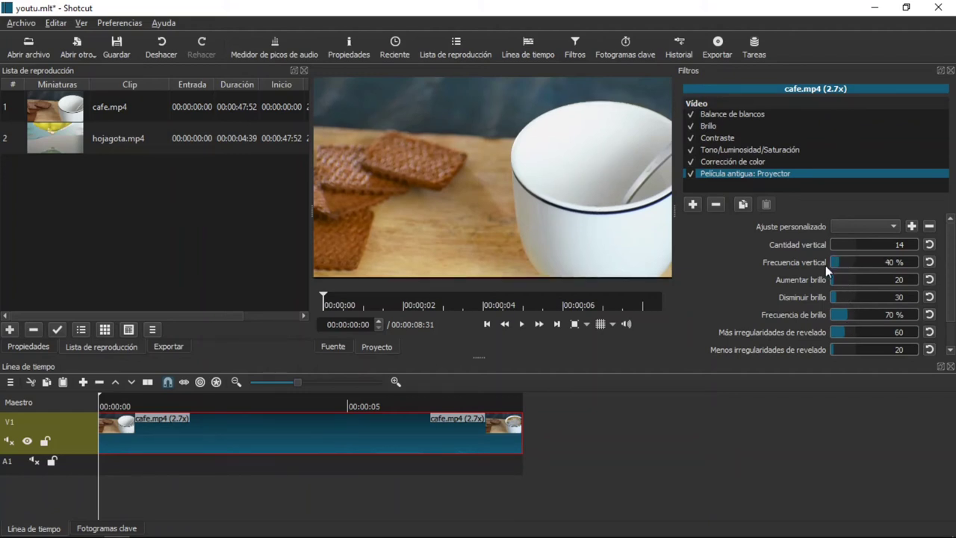
{"action": "key", "text": "space"}
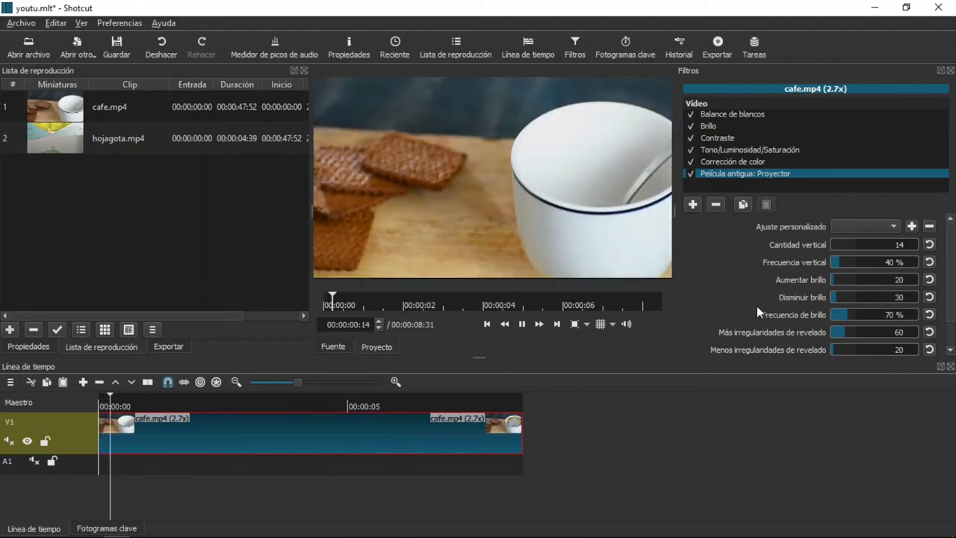
{"action": "key", "text": "space"}
- Remove Película antigua: Proyector and add Texto: Simple by searching 'texto'
{"action": "left_click", "coordinate": [716, 205]}
{"action": "left_click", "coordinate": [693, 205]}
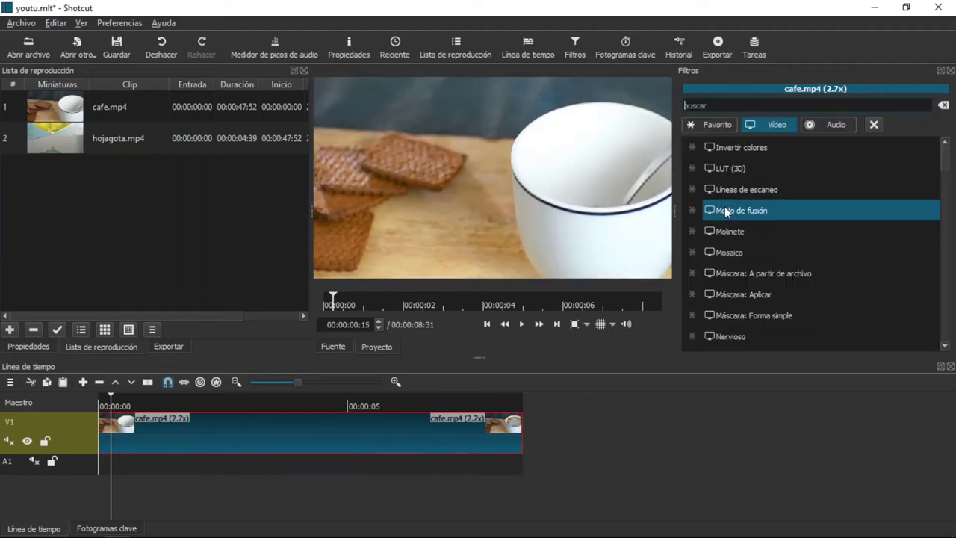
{"action": "left_click", "coordinate": [943, 169]}
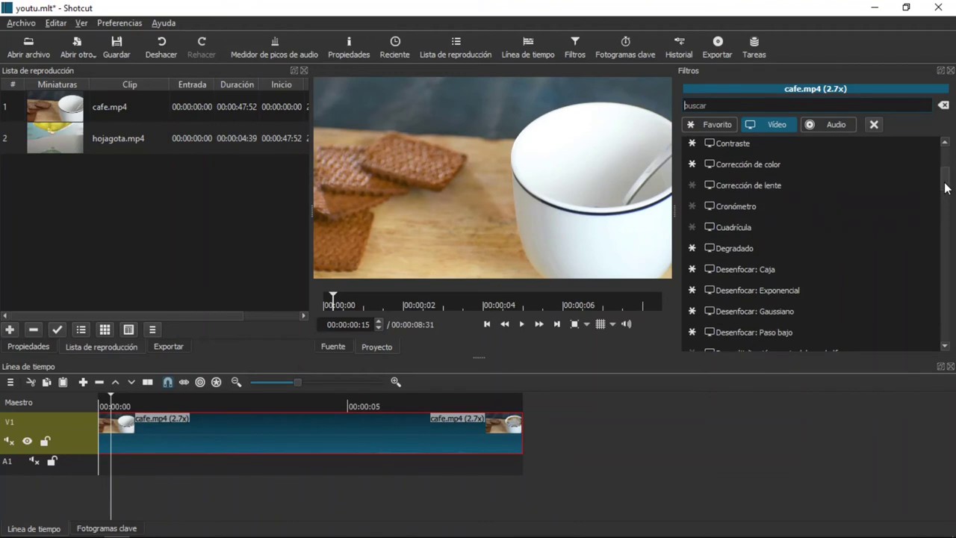
{"action": "type", "text": "t"}
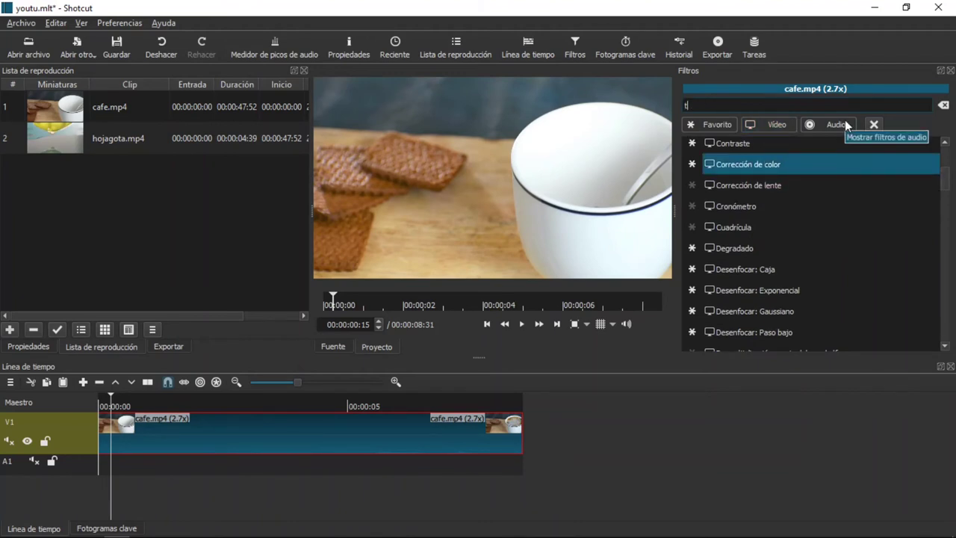
{"action": "type", "text": "ex"}
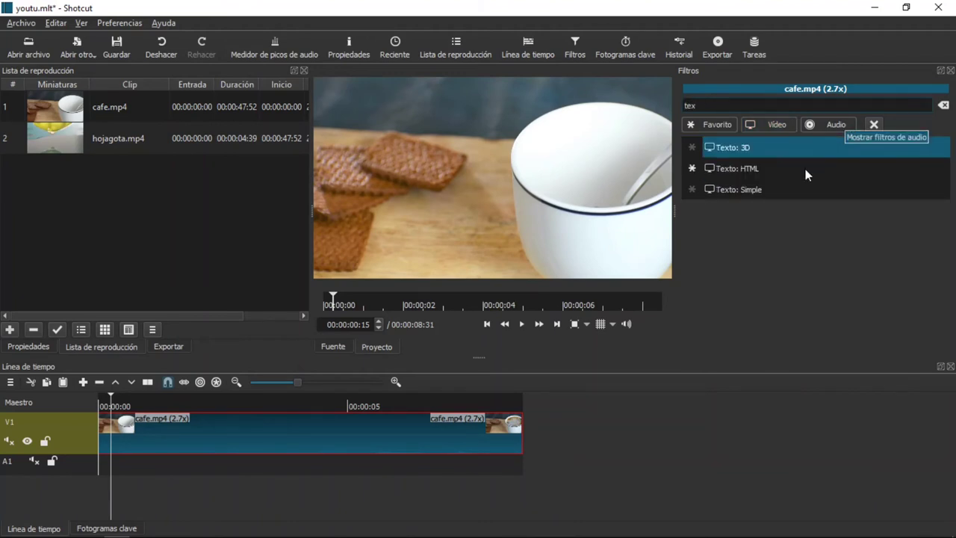
{"action": "type", "text": "to"}
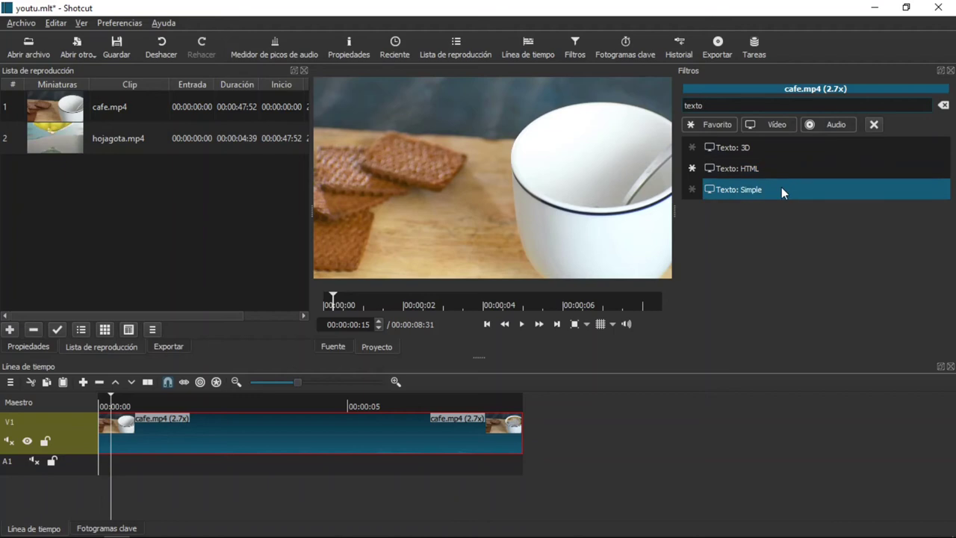
{"action": "left_click", "coordinate": [781, 189]}
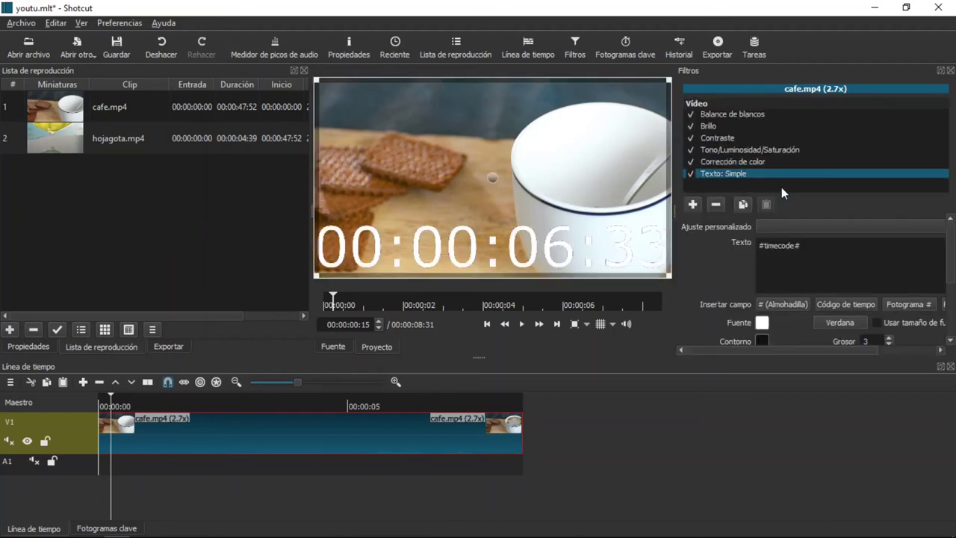
- Replace #timecode# with 'youtubecanal' and enlarge the text box toward the frame's middle
{"action": "left_click_drag", "start_coordinate": [665, 76], "coordinate": [385, 246]}
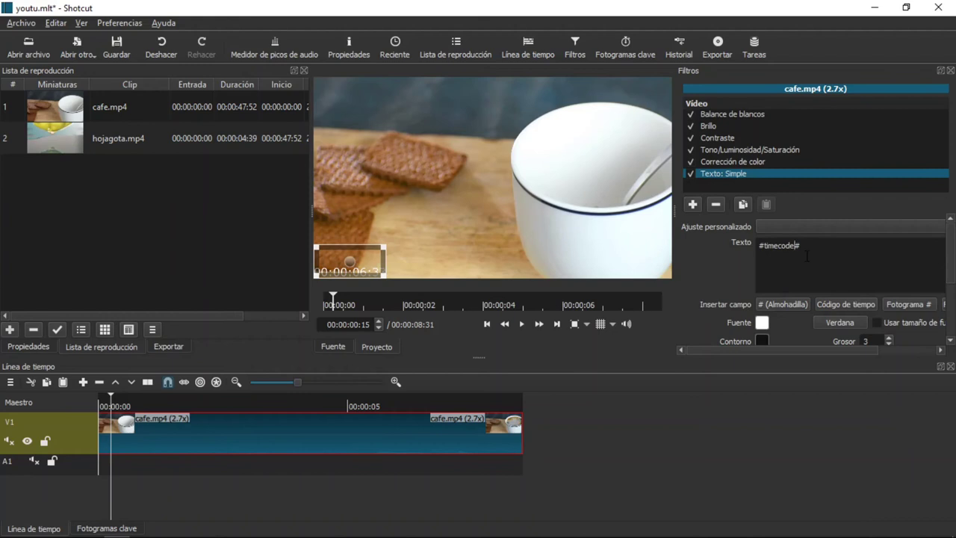
{"action": "key", "text": "Delete"}
{"action": "key", "text": "BackSpace"}
{"action": "key", "text": "BackSpace"}
{"action": "key", "text": "BackSpace"}
{"action": "key", "text": "BackSpace"}
{"action": "key", "text": "BackSpace"}
{"action": "key", "text": "BackSpace"}
{"action": "type", "text": "yout"}
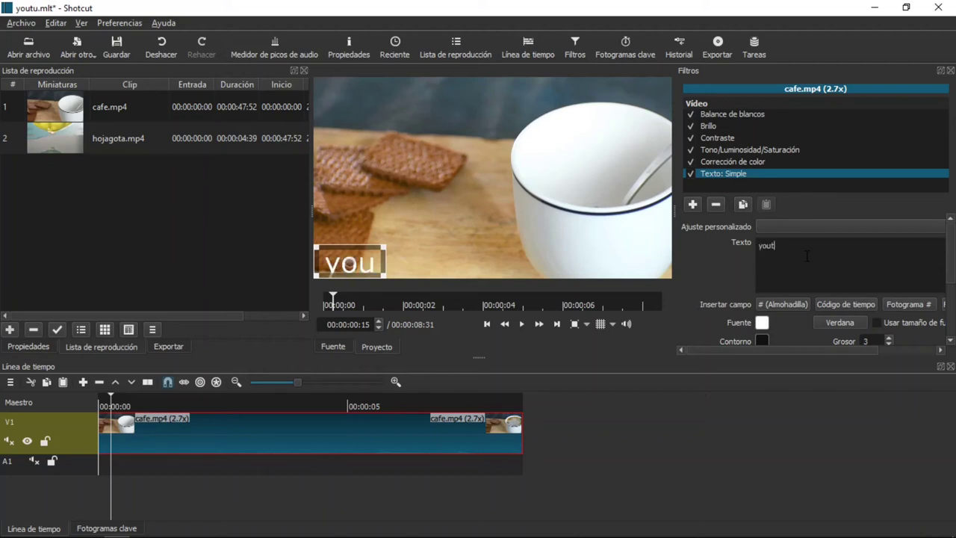
{"action": "type", "text": "ube"}
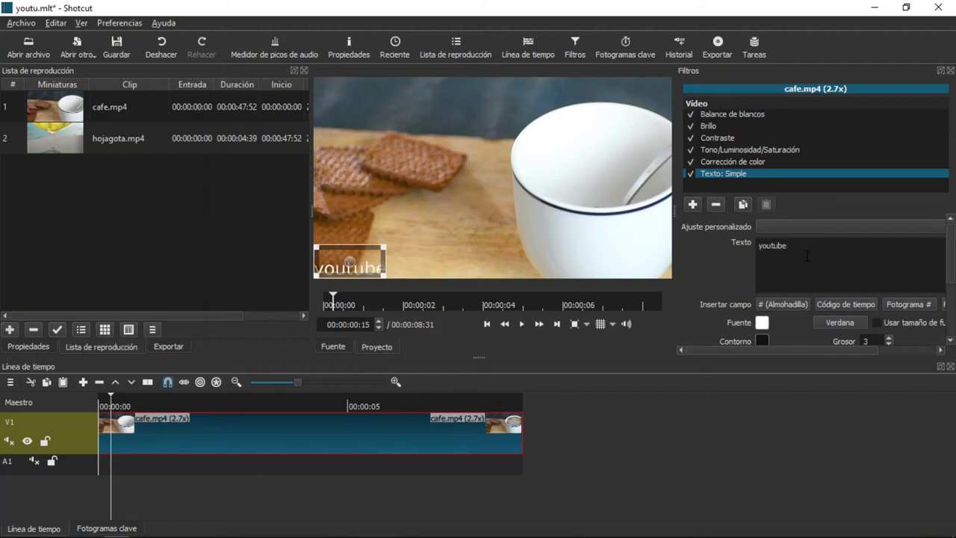
{"action": "type", "text": "canal"}
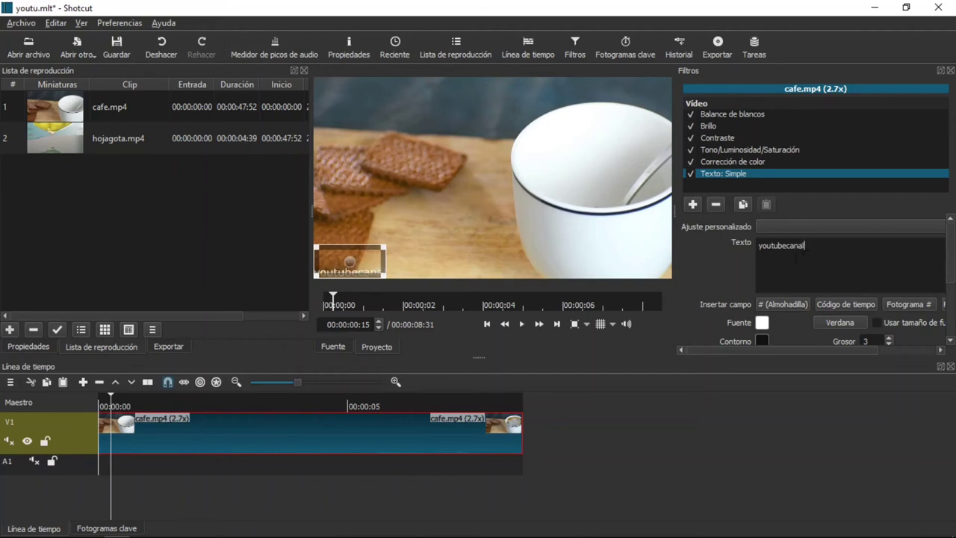
{"action": "mouse_move", "coordinate": [386, 245]}
{"action": "left_mouse_down"}
{"action": "mouse_move", "coordinate": [484, 172]}
{"action": "mouse_move", "coordinate": [469, 185]}
{"action": "left_mouse_up"}
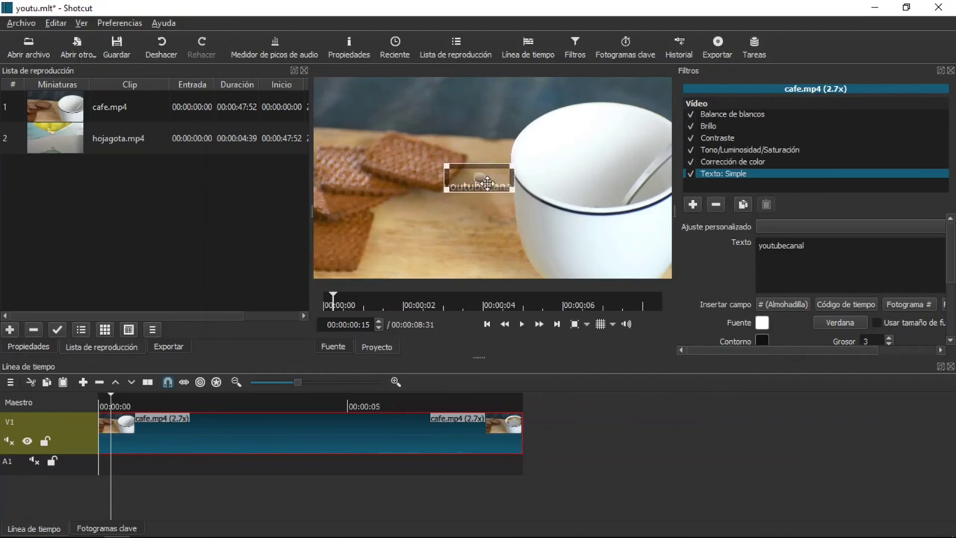
- Set the overlay text colour to dark red #550000
{"action": "left_click", "coordinate": [761, 323]}
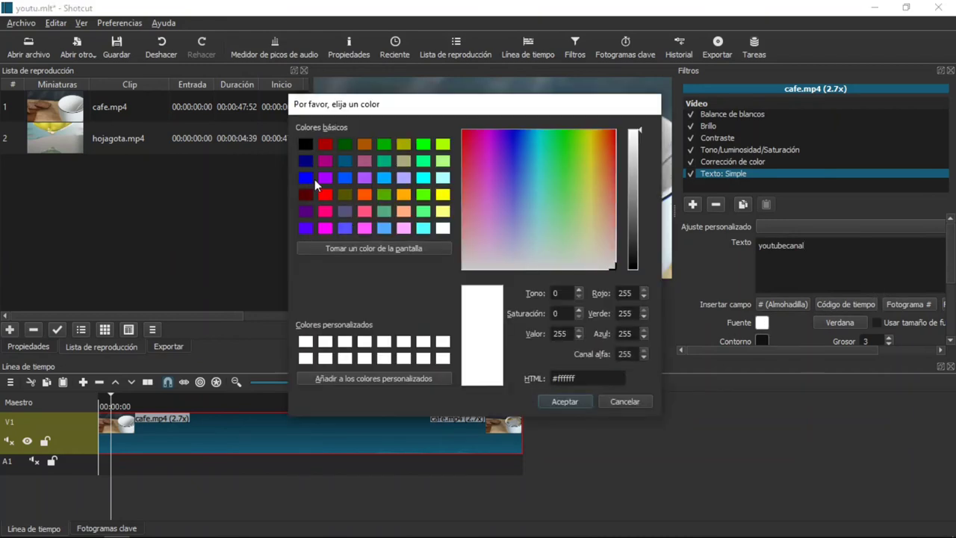
{"action": "left_click", "coordinate": [306, 195]}
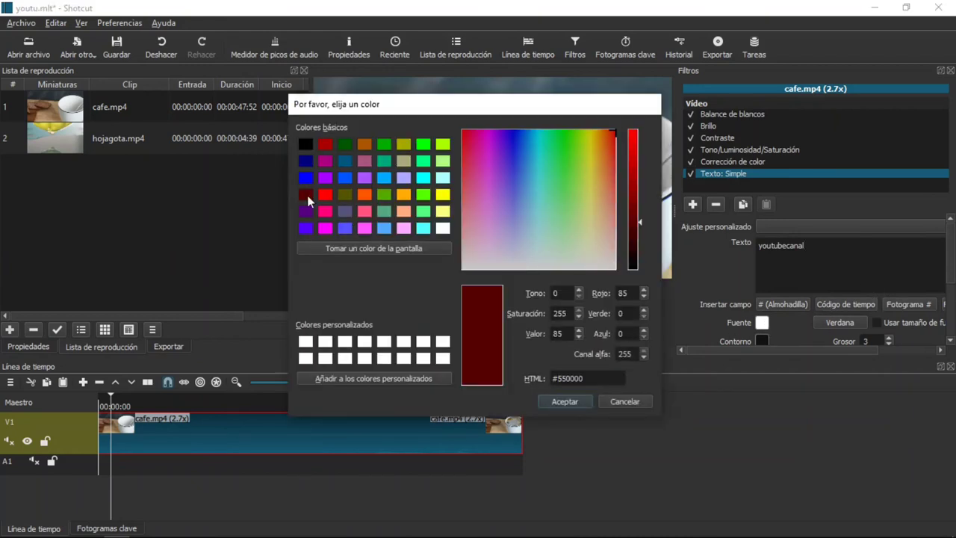
{"action": "left_click", "coordinate": [549, 400]}
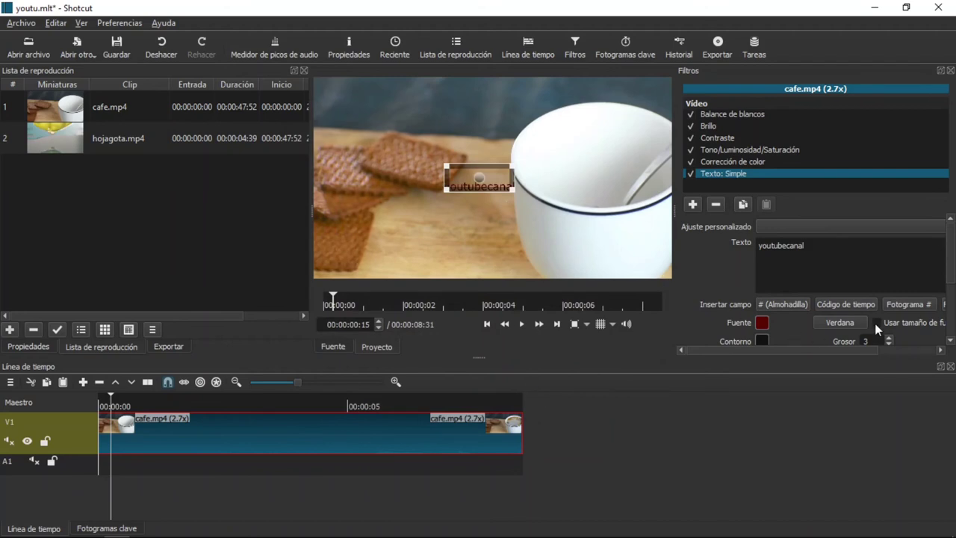
- Move the text toward the biscuits, then delete the Texto: Simple filter
{"action": "left_click", "coordinate": [804, 245]}
{"action": "scroll", "coordinate": [952, 297], "scroll_direction": "down", "scroll_amount": 2}
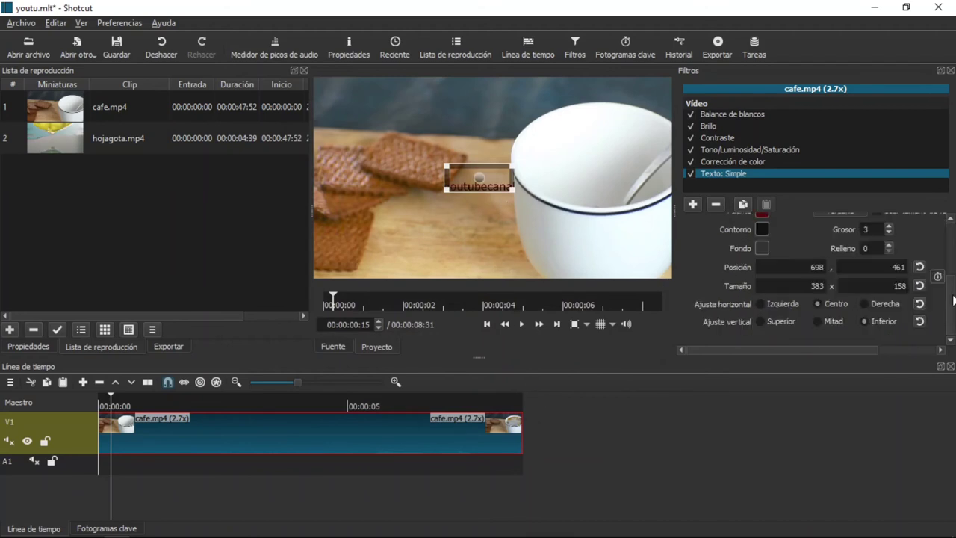
{"action": "scroll", "coordinate": [952, 295], "scroll_direction": "down", "scroll_amount": 1}
{"action": "scroll", "coordinate": [952, 297], "scroll_direction": "down", "scroll_amount": 1}
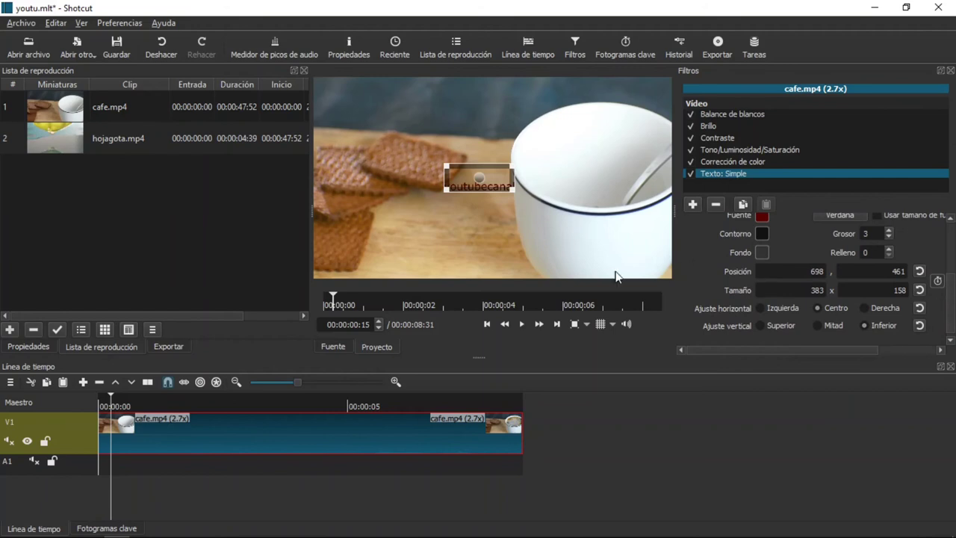
{"action": "left_click_drag", "start_coordinate": [481, 174], "coordinate": [421, 238]}
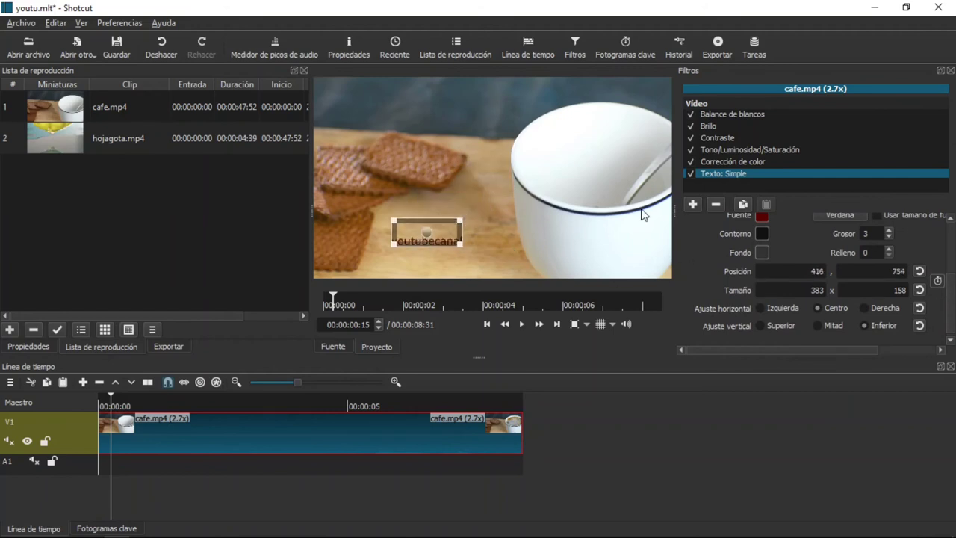
{"action": "left_click", "coordinate": [714, 207]}
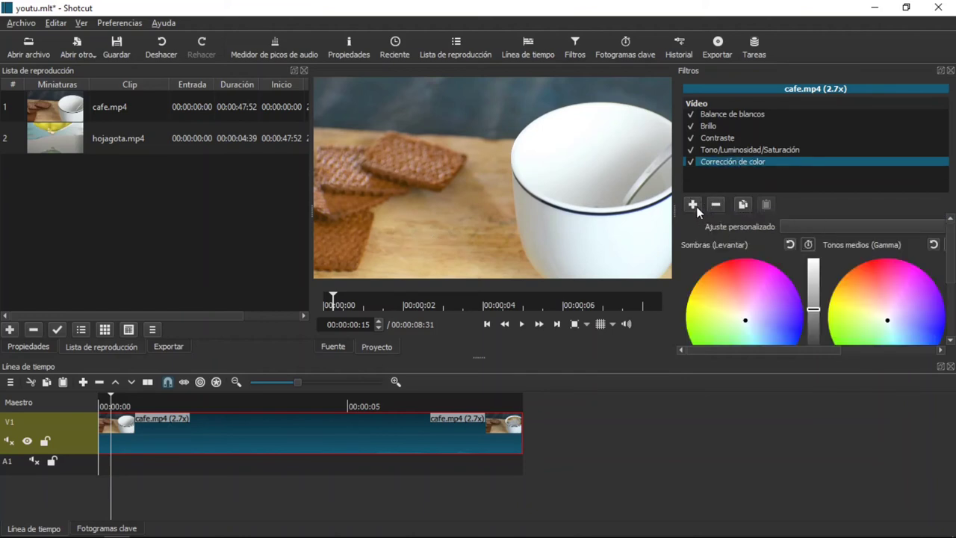
- Add hojagota.mp4 after cafe.mp4 on V1 with cafe.mp4's five filters, then play from about 9 seconds
{"action": "left_click", "coordinate": [743, 206]}
{"action": "left_click_drag", "start_coordinate": [99, 136], "coordinate": [542, 415]}
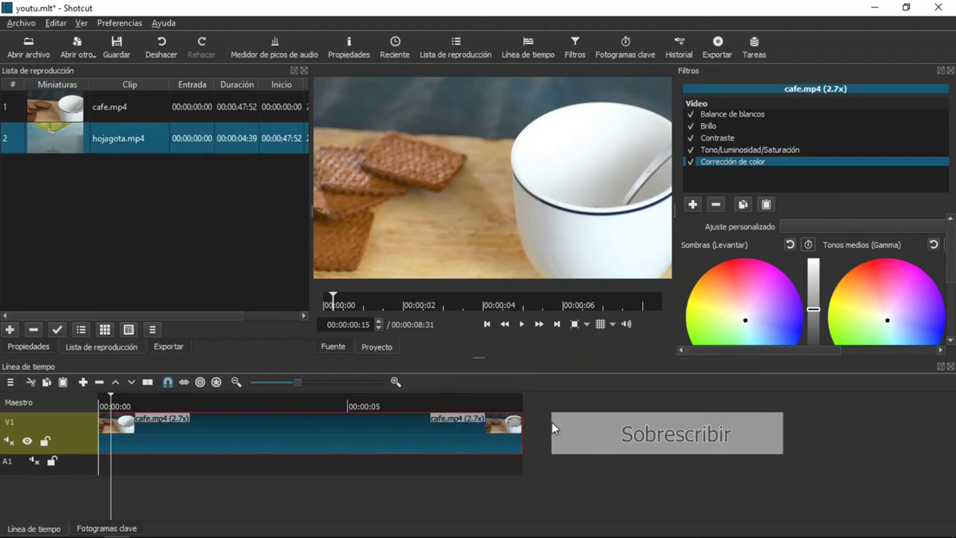
{"action": "left_click_drag", "start_coordinate": [542, 415], "coordinate": [552, 422]}
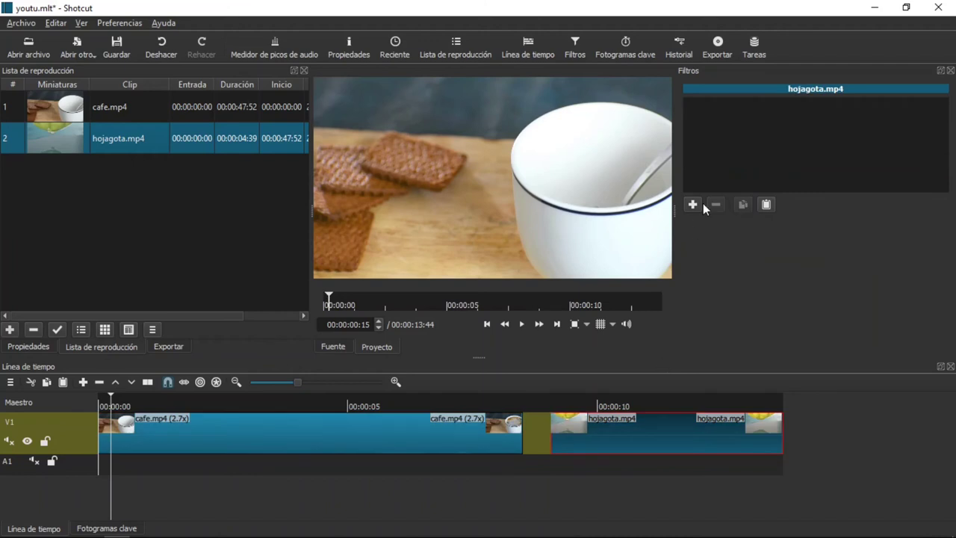
{"action": "left_click", "coordinate": [766, 206]}
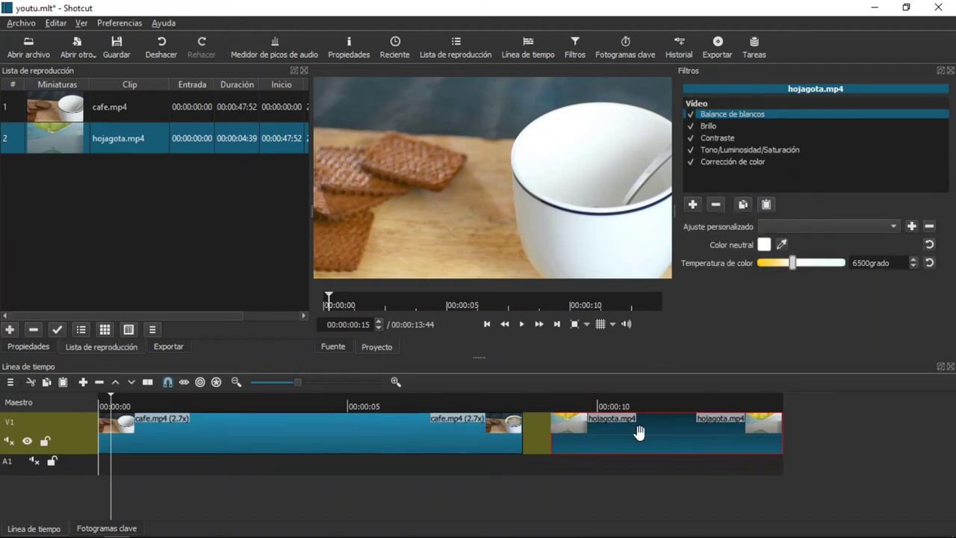
{"action": "left_click", "coordinate": [549, 400]}
{"action": "key", "text": "space"}
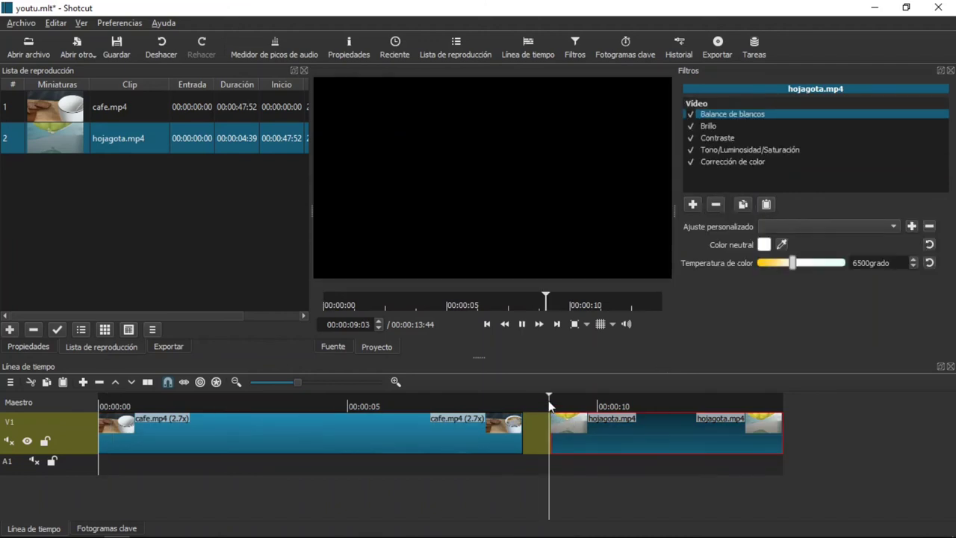
{"action": "key", "text": "space"}
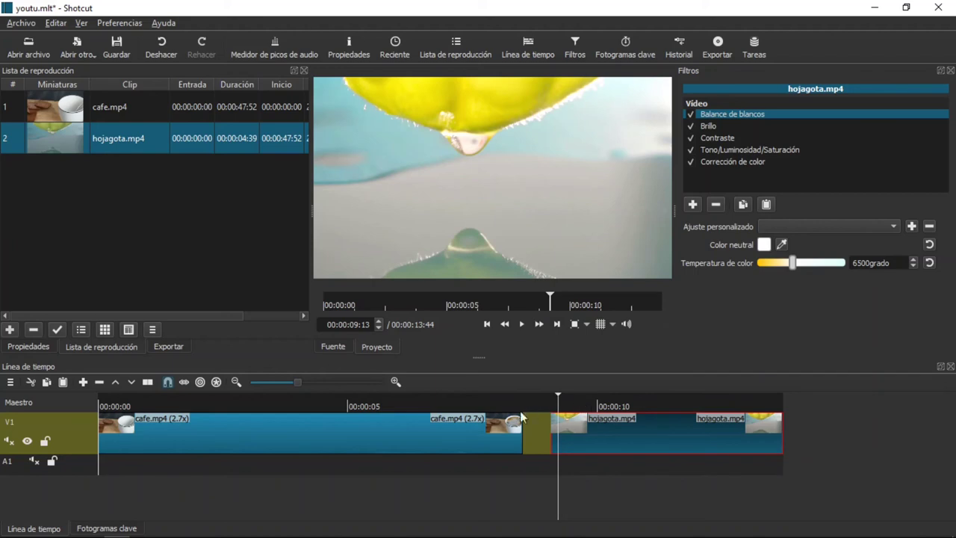
{"action": "left_click", "coordinate": [496, 402]}
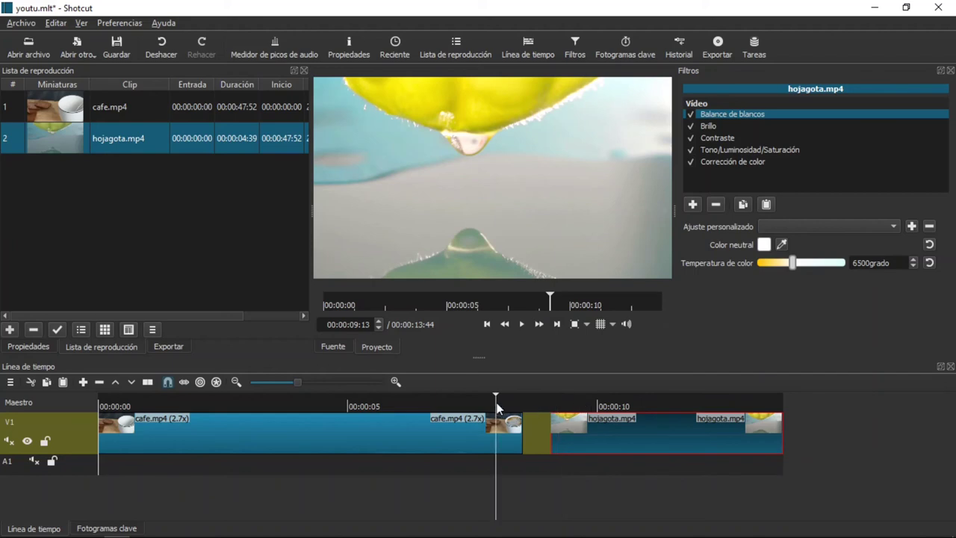
{"action": "left_click", "coordinate": [440, 405]}
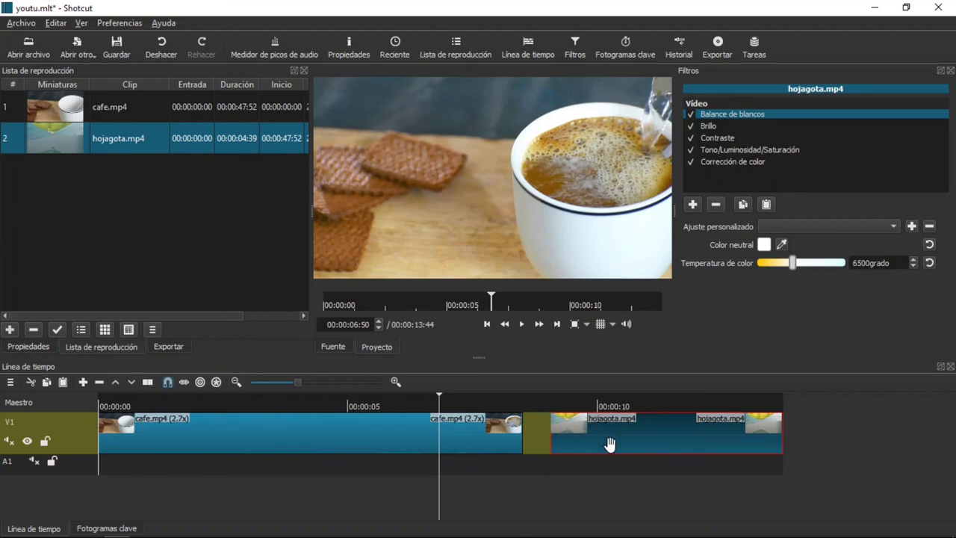
{"action": "left_click", "coordinate": [597, 396]}
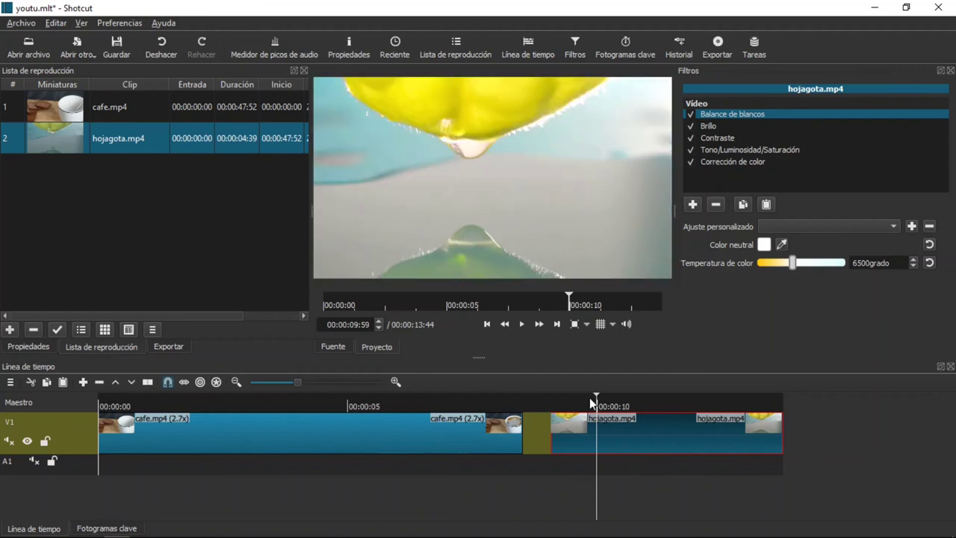
{"action": "left_click", "coordinate": [435, 410]}
{"action": "left_click", "coordinate": [413, 441]}
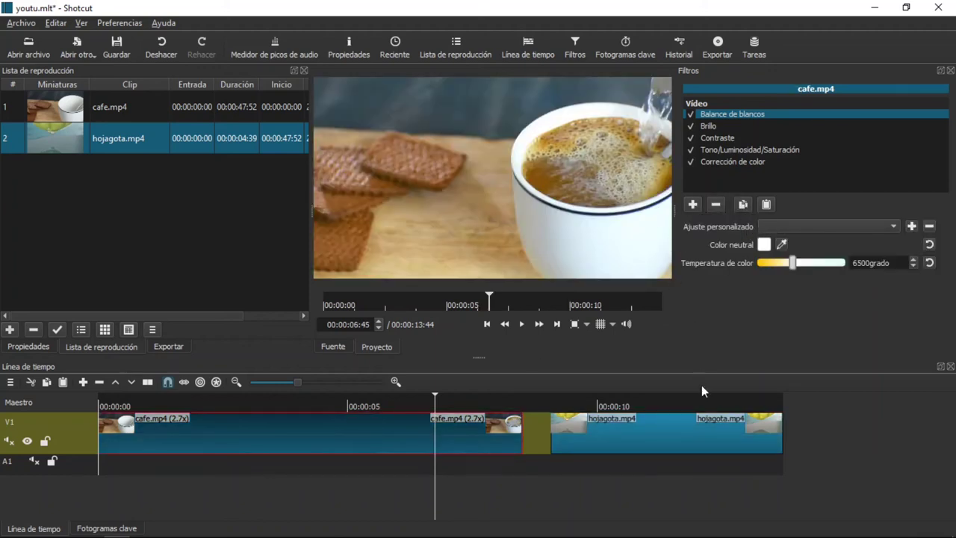
{"action": "left_click", "coordinate": [642, 424]}
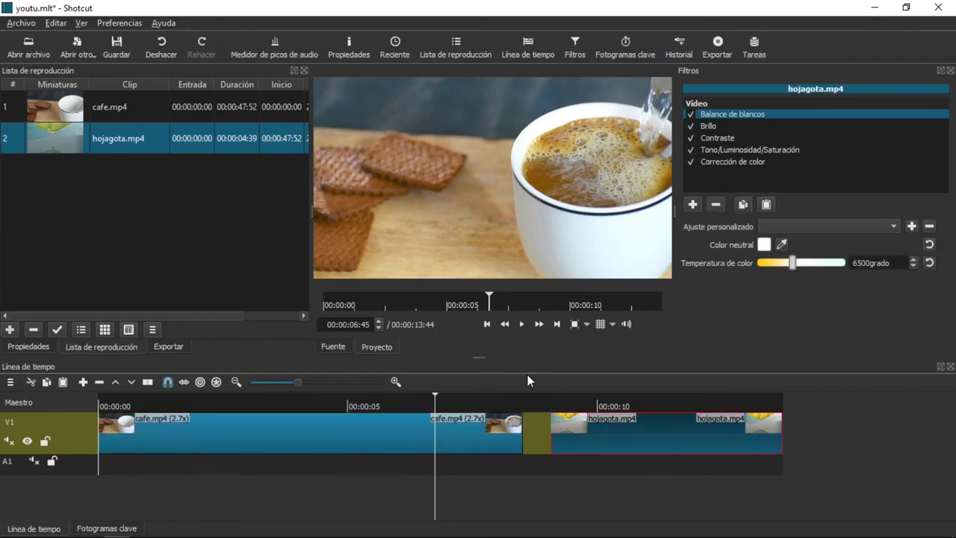